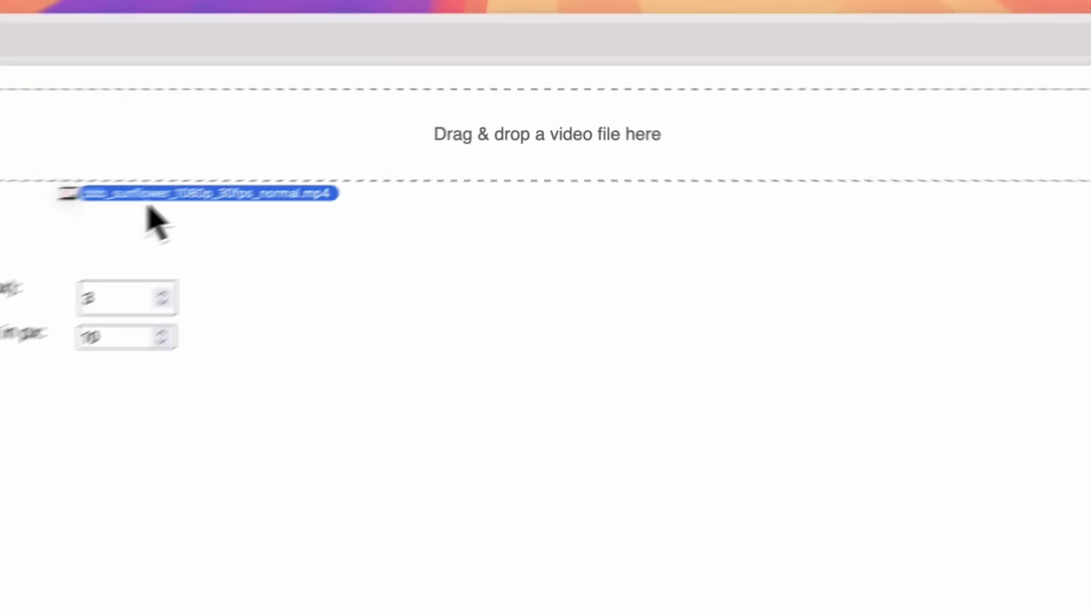
Load bbb_sunflower_1080p_30fps_normal.mp4, generate its 20-thumbnail sheet and download it as JPG.
left_click_drag(151, 220, 159, 182)
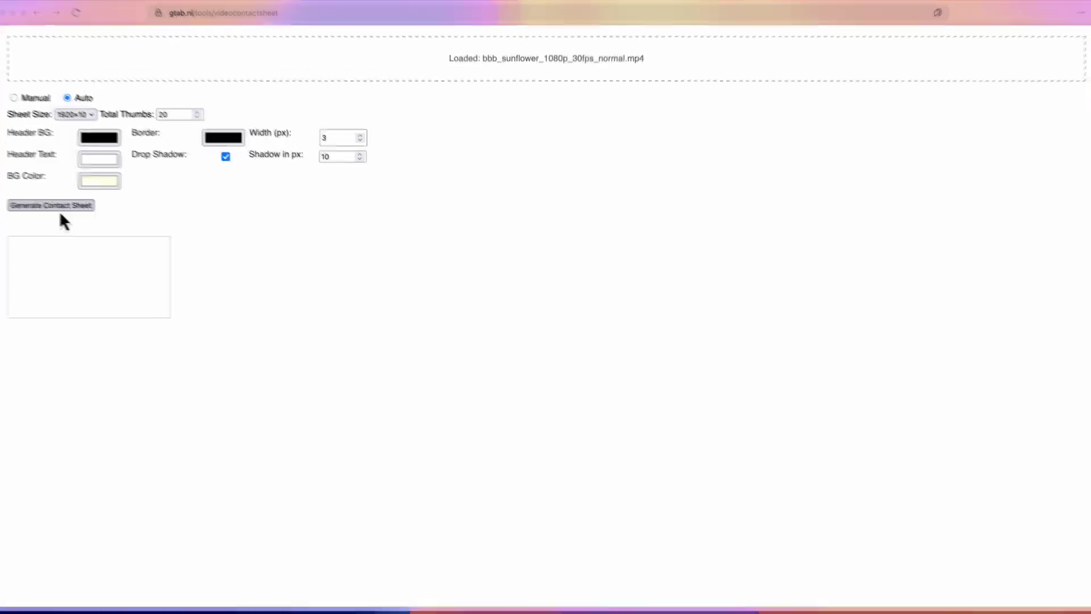
left_click(57, 206)
scroll(190, 312, "down", 4)
scroll(170, 304, "up", 3)
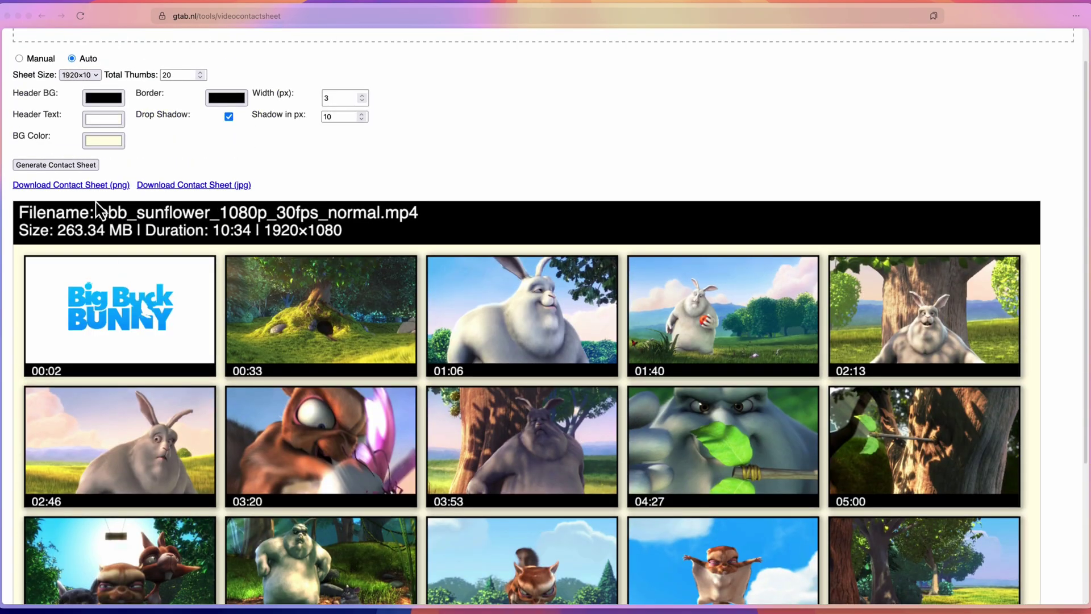
left_click(200, 182)
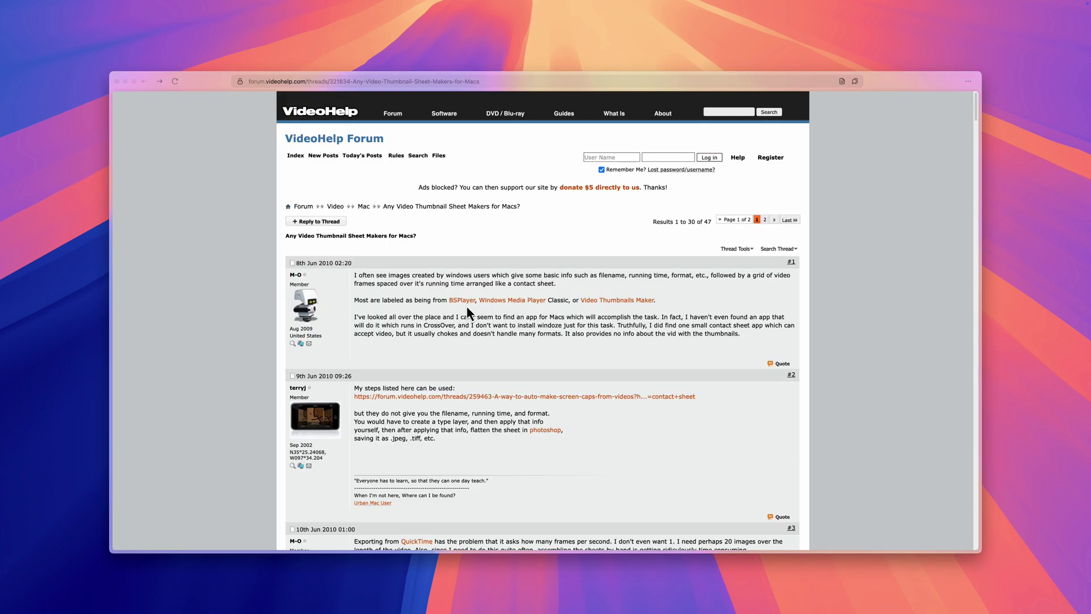
Visit the Windows Media Player 12 page from the forum post, then scroll the vcsi README help.
left_click(525, 303)
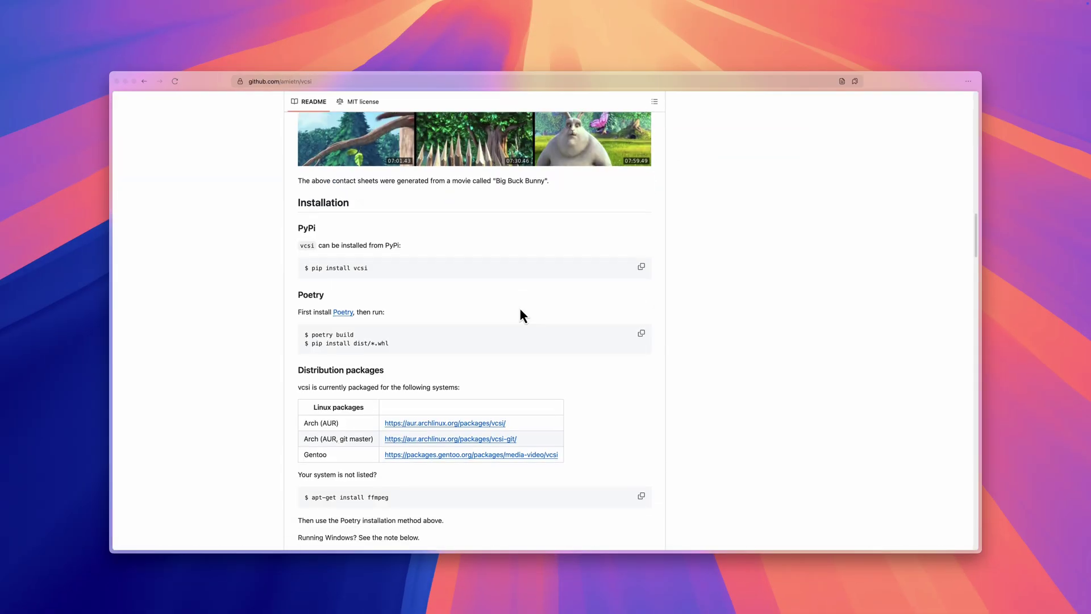
scroll(520, 313, "down", 5)
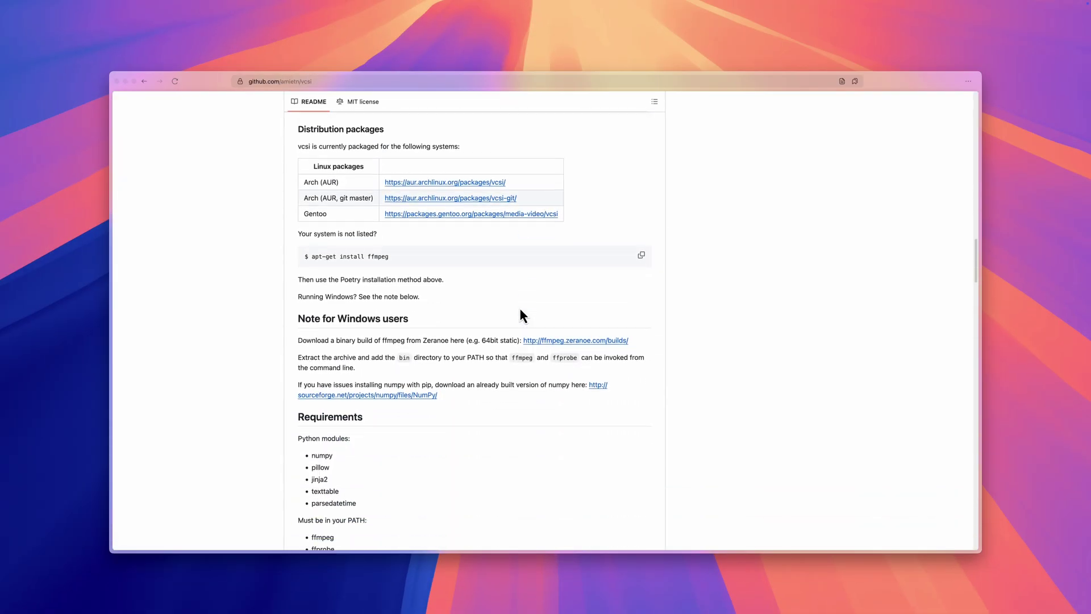
scroll(521, 313, "down", 15)
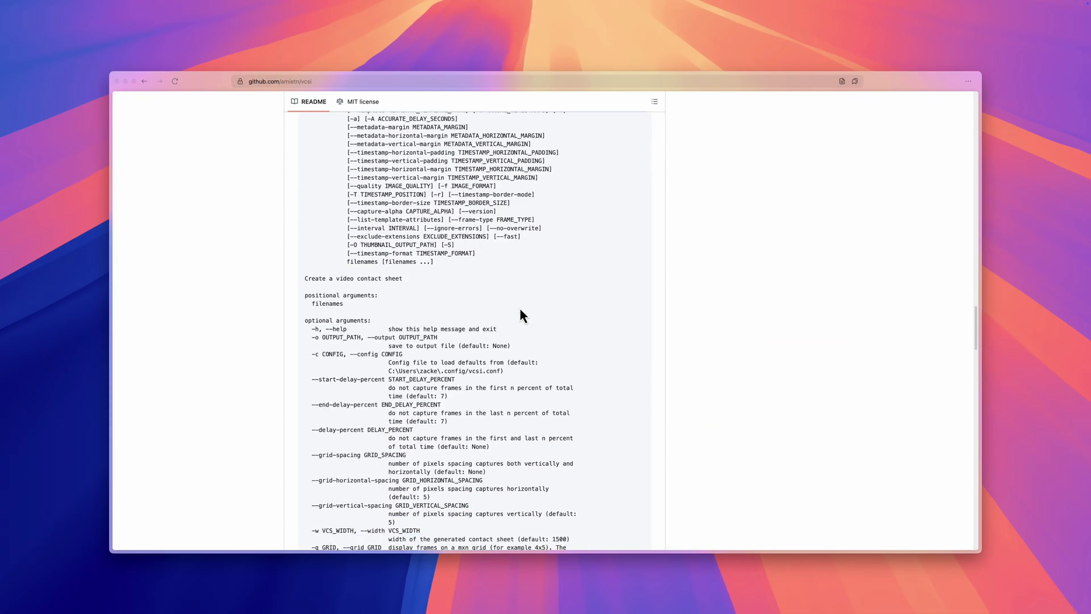
scroll(520, 312, "down", 10)
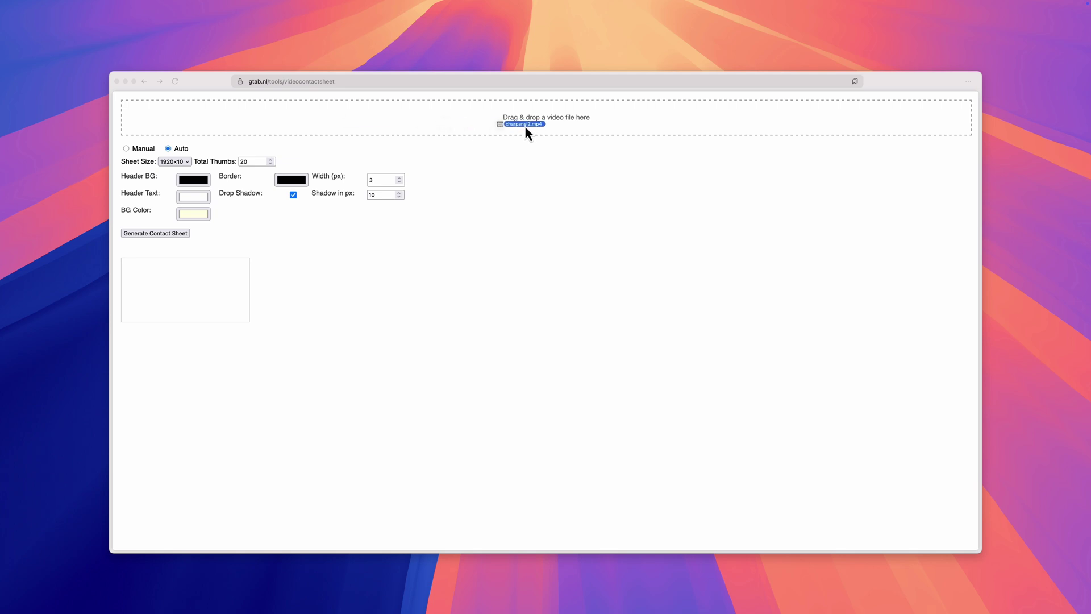
Load charpanel2.mp4 (1.53 GB, 14:49, 3840×2160) and generate its 20-thumbnail contact sheet.
left_click_drag(526, 128, 525, 129)
left_click(143, 233)
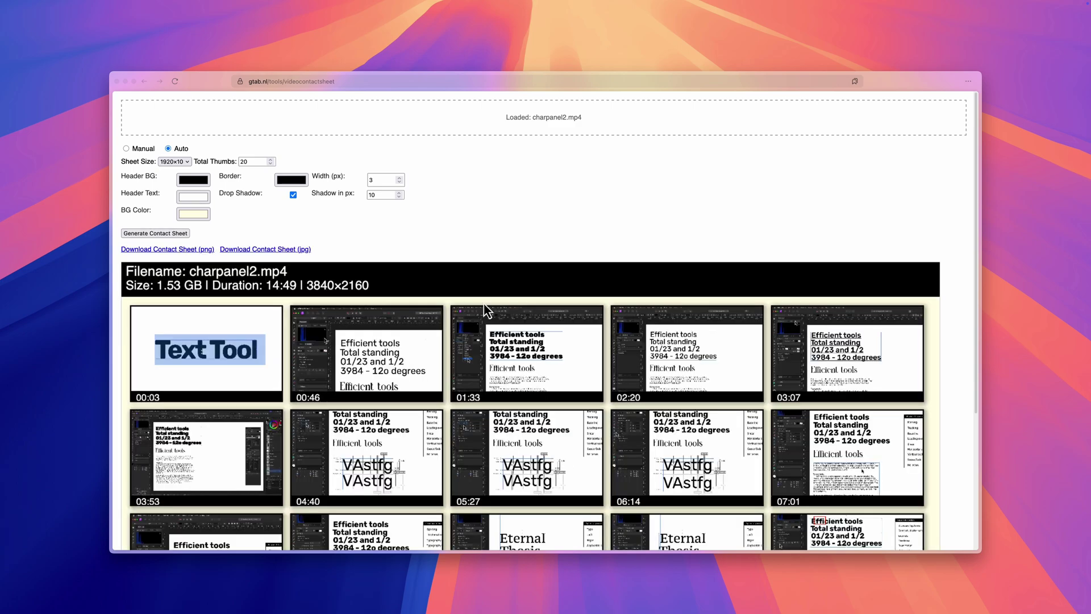
scroll(484, 307, "down", 3)
scroll(484, 307, "down", 3)
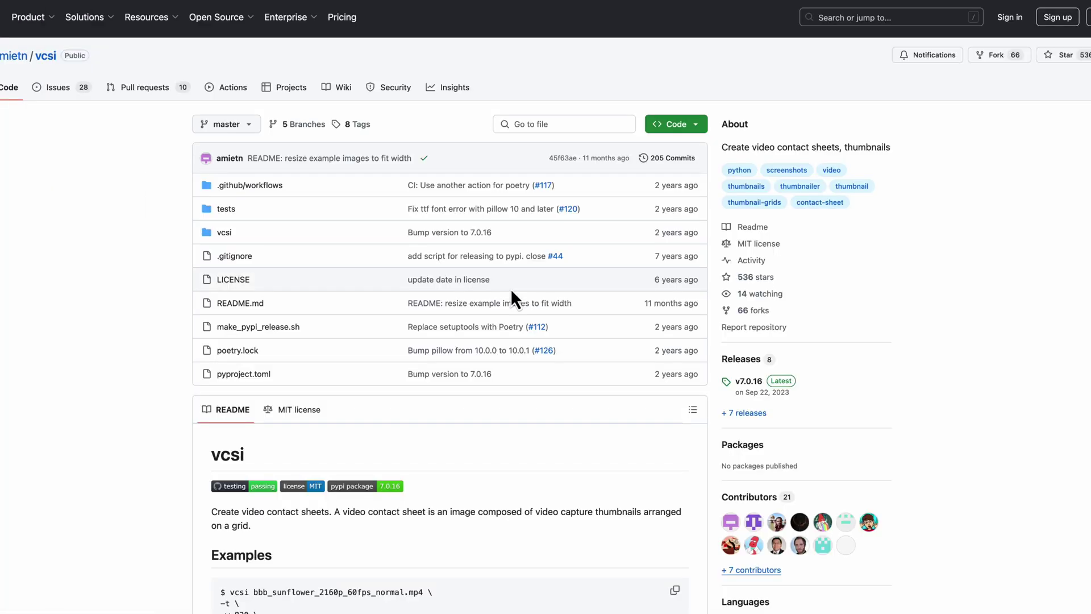
Scroll the vcsi README down to the vcsi -h colour and timestamp options.
scroll(512, 299, "down", 15)
scroll(511, 290, "down", 15)
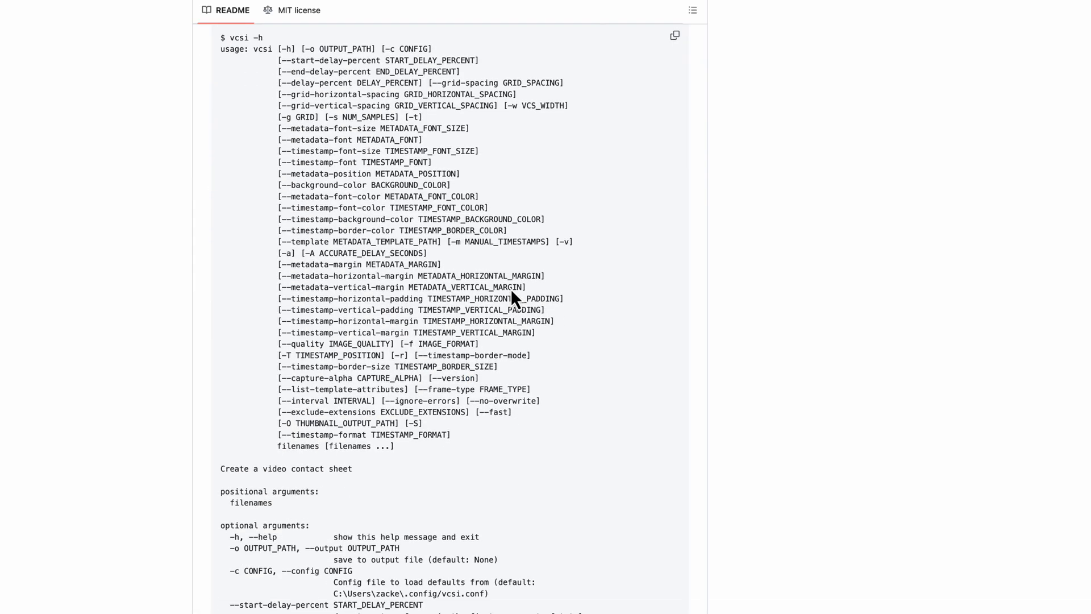
scroll(510, 288, "down", 7)
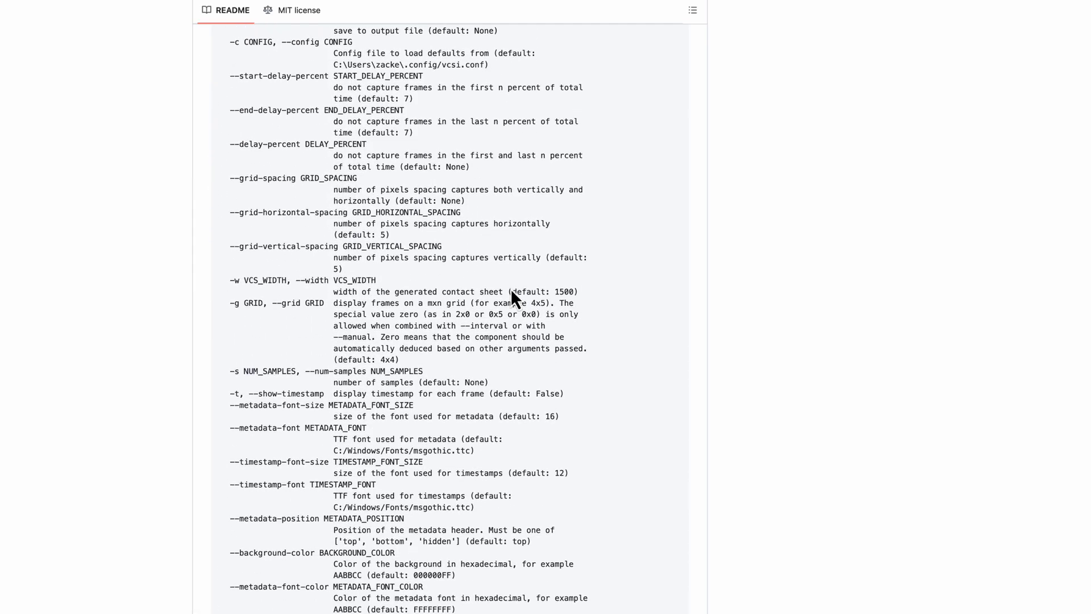
scroll(511, 288, "down", 3)
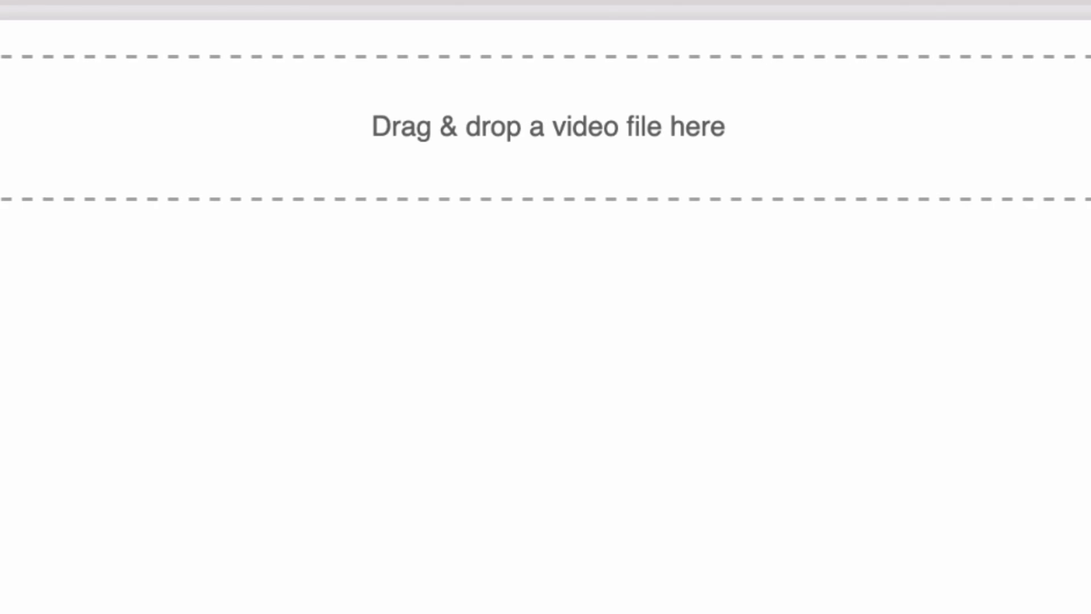
Drop in the Big Buck Bunny video (263.34 MB, 10:34, 1920×1080) and generate 20 thumbnails.
left_click_drag(0, 149, 244, 125)
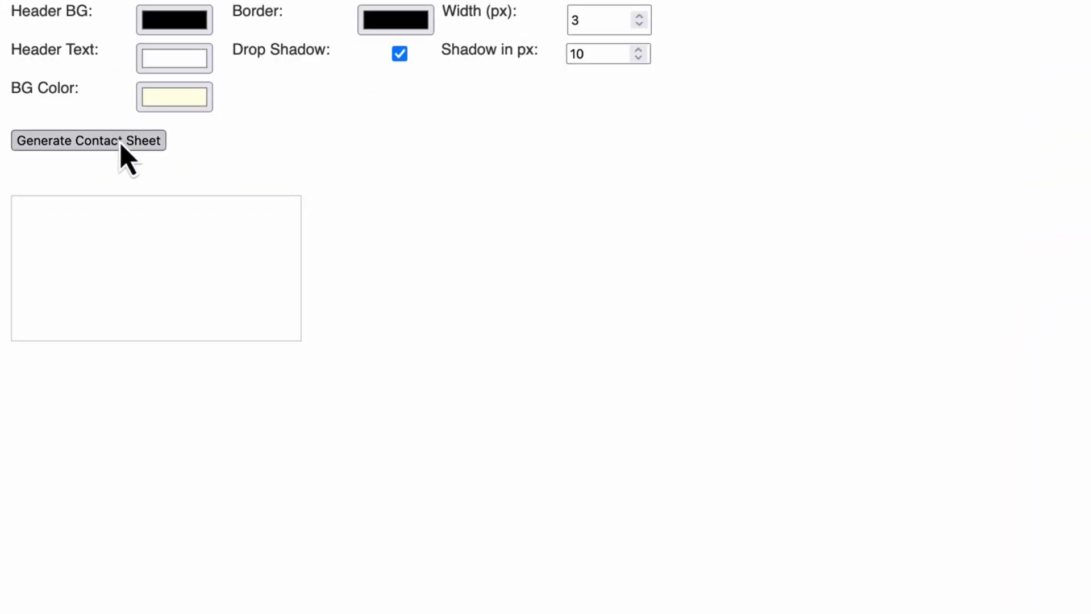
left_click(121, 144)
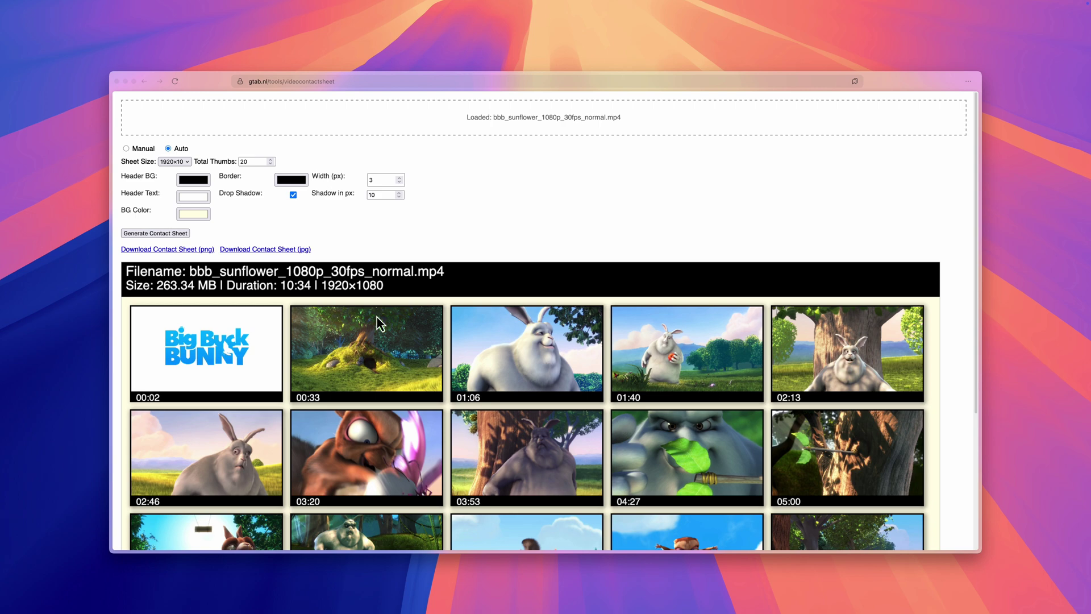
scroll(378, 318, "down", 5)
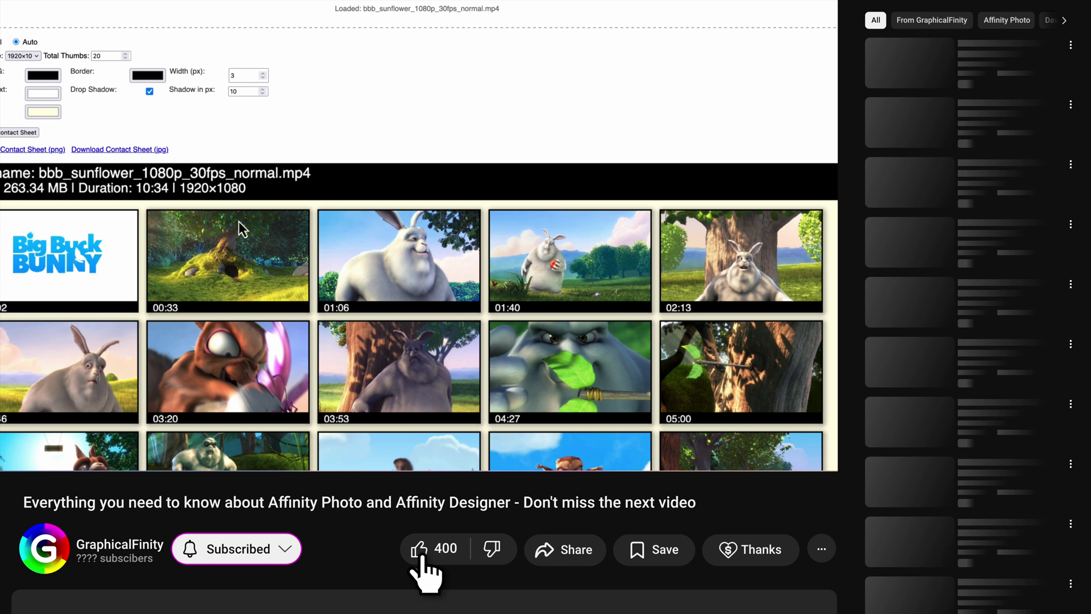
scroll(239, 221, "down", 1)
scroll(239, 223, "down", 1)
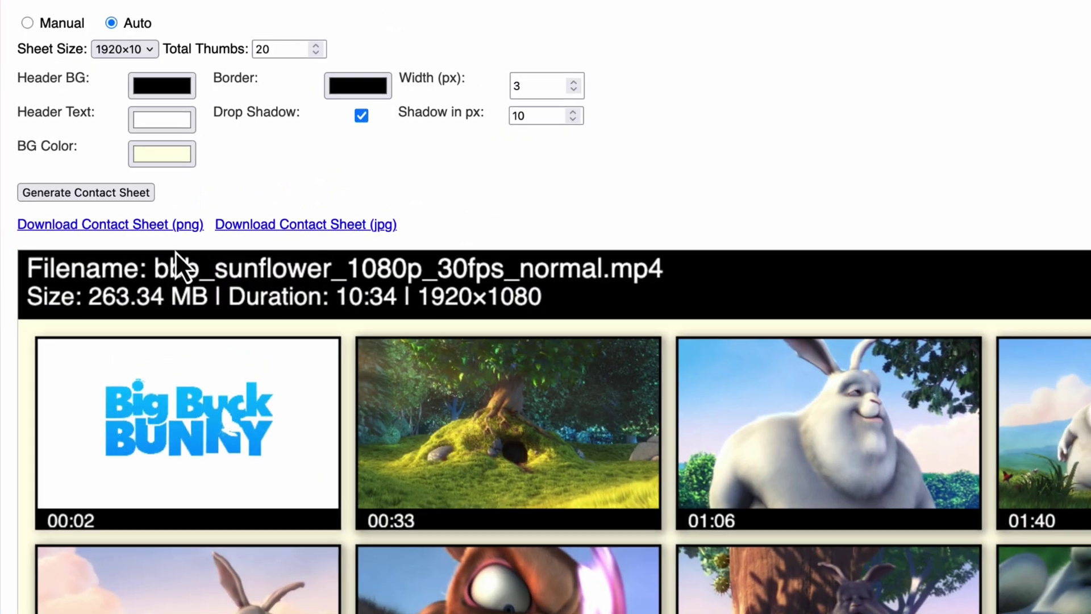
left_click(318, 225)
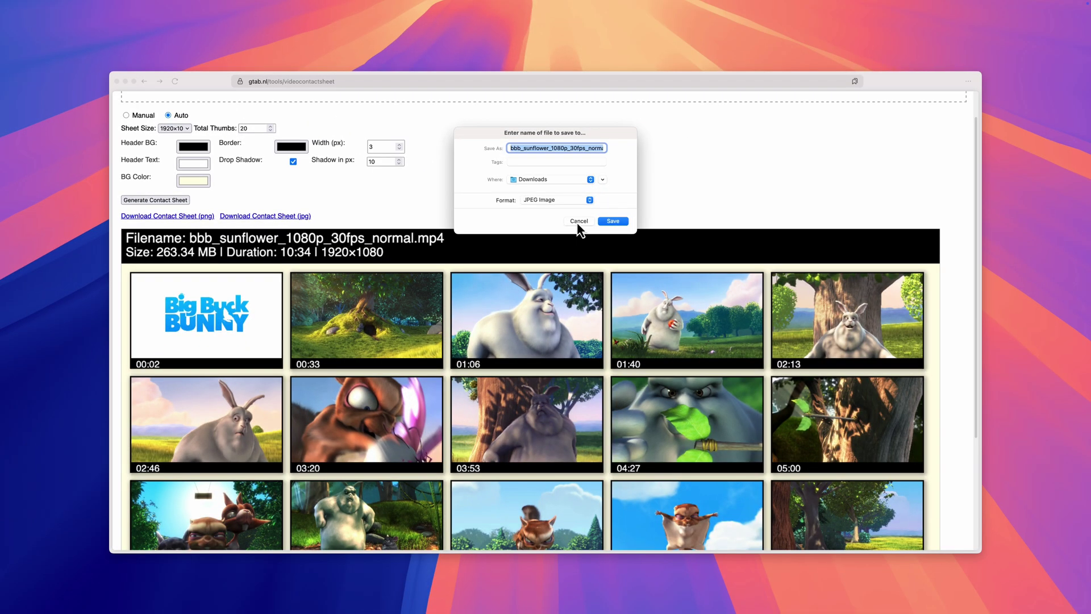
left_click(579, 222)
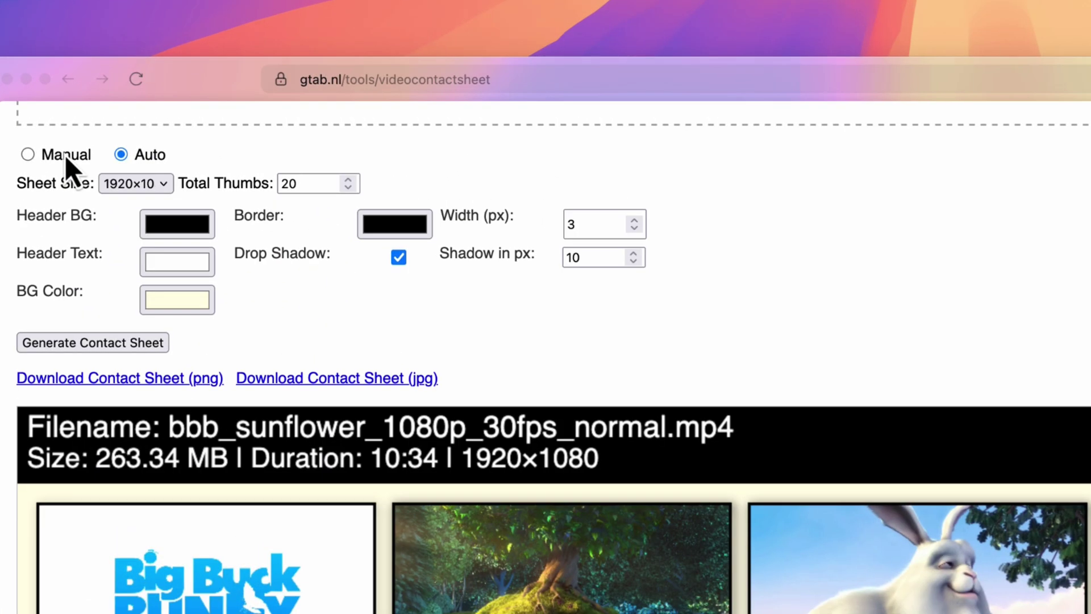
Regenerate in Manual mode with 160×90 thumbnails every 5 seconds, then review the sheet.
scroll(80, 217, "up", 3)
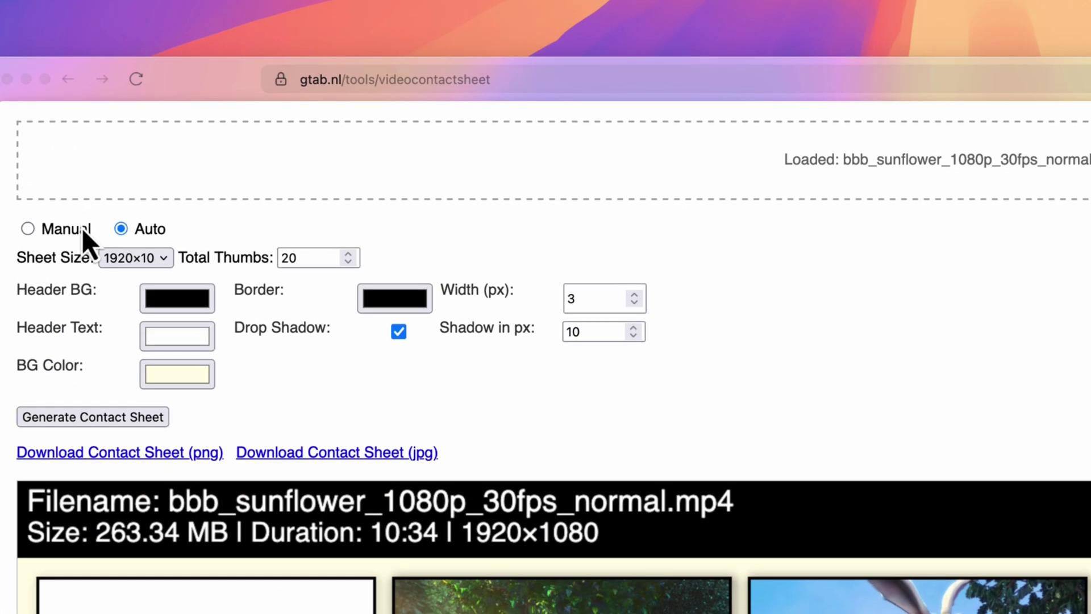
left_click(82, 227)
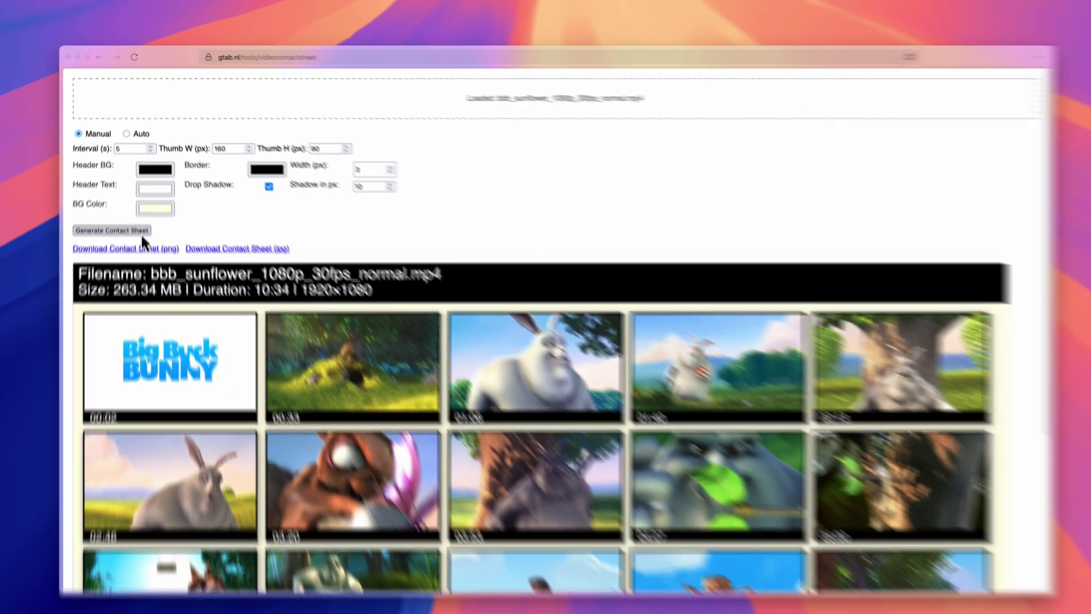
left_click(114, 399)
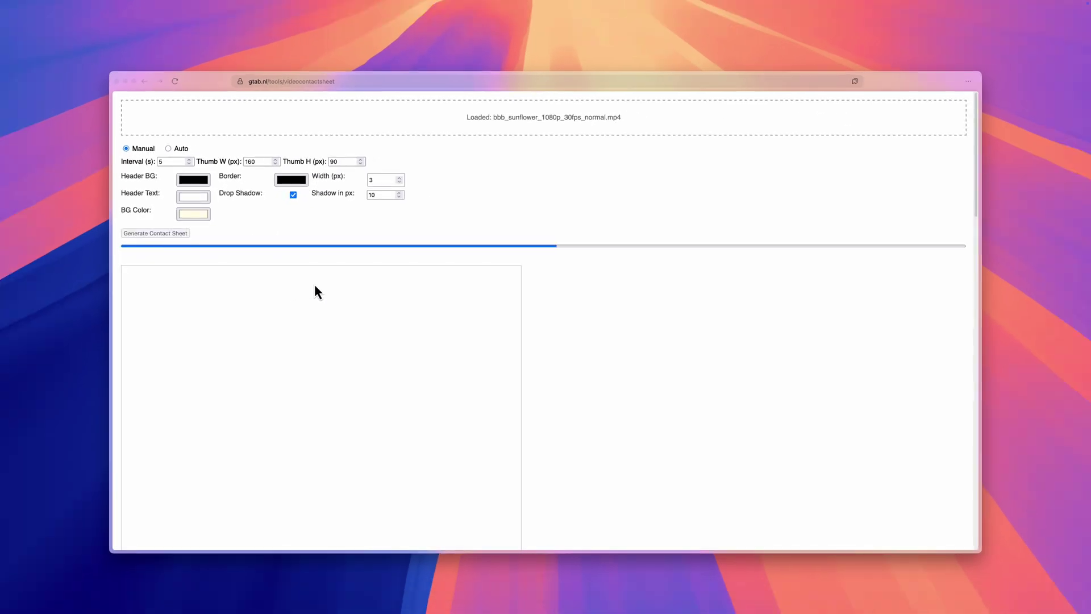
key("super+s")
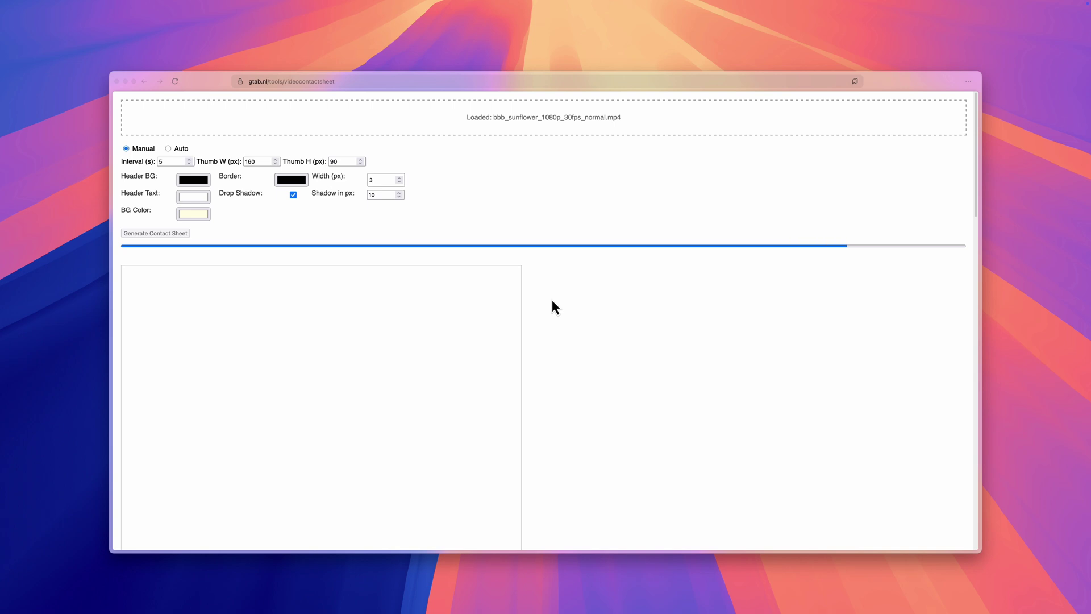
scroll(471, 316, "down", 5)
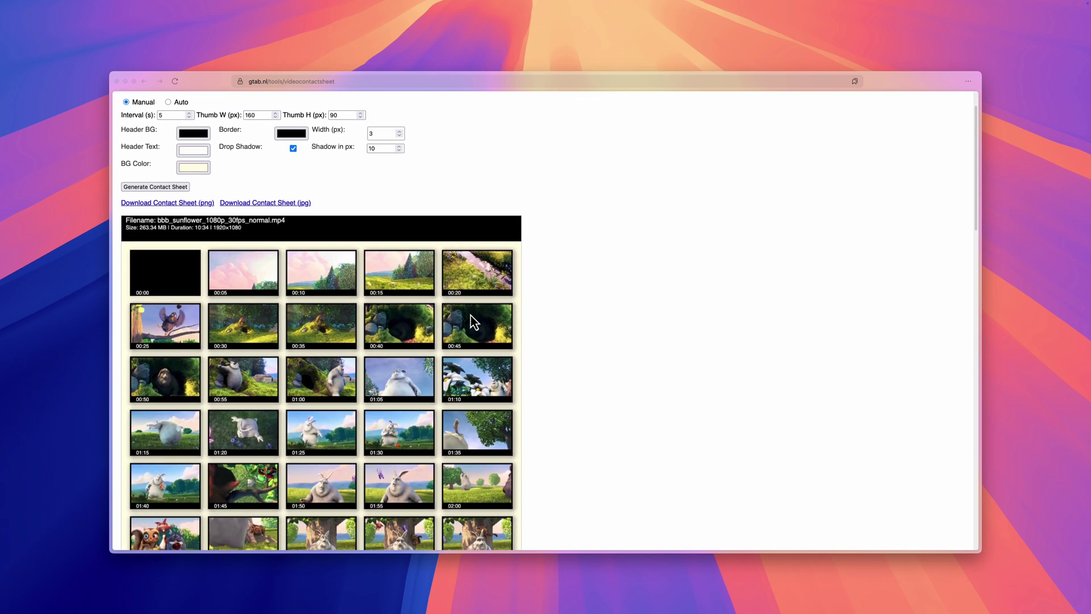
scroll(470, 315, "down", 10)
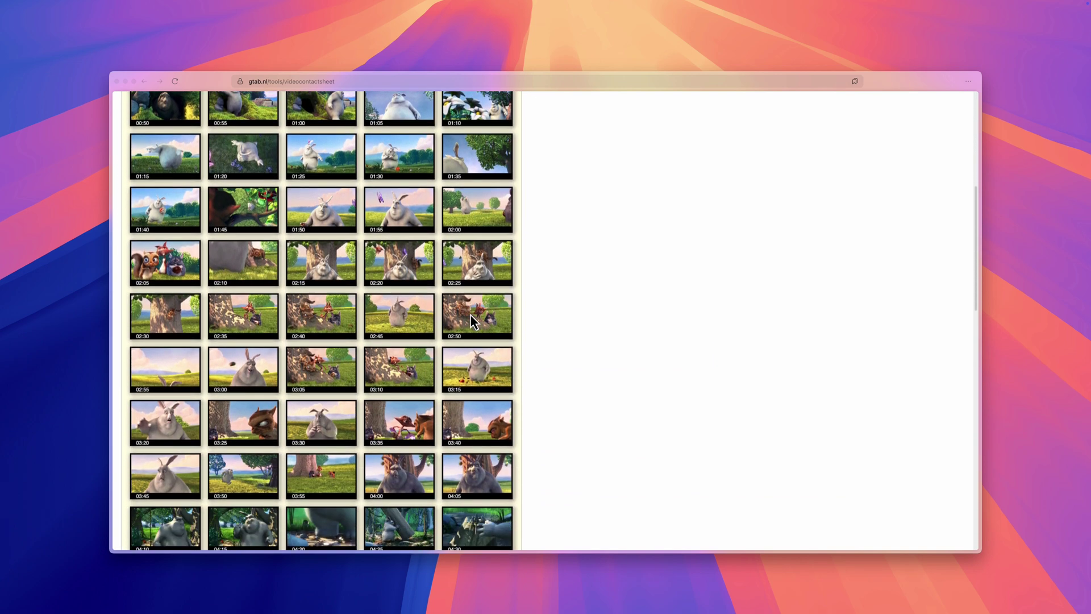
scroll(470, 316, "down", 17)
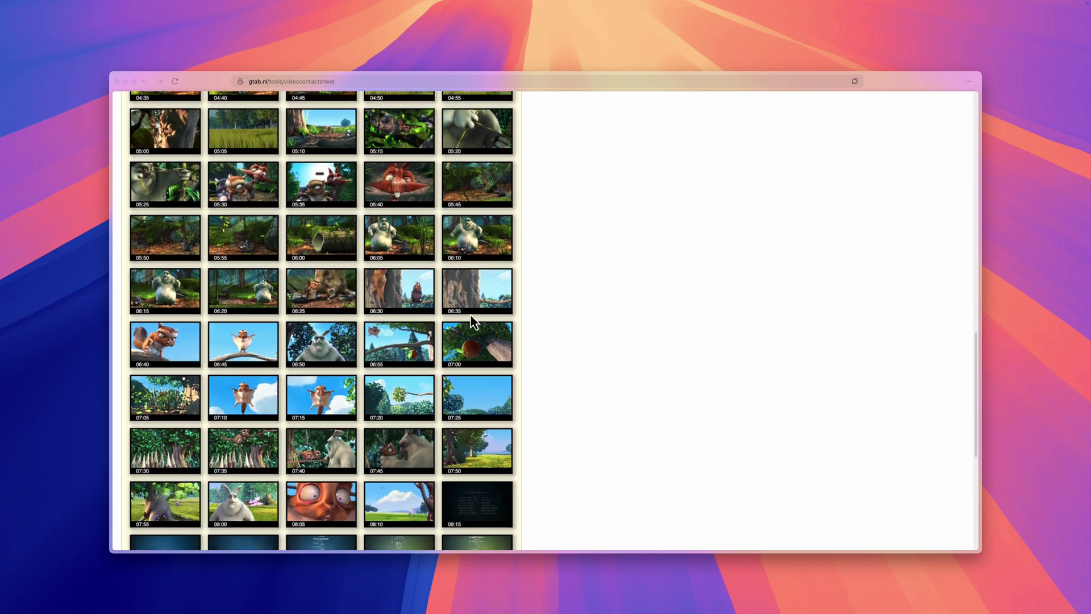
scroll(470, 316, "down", 5)
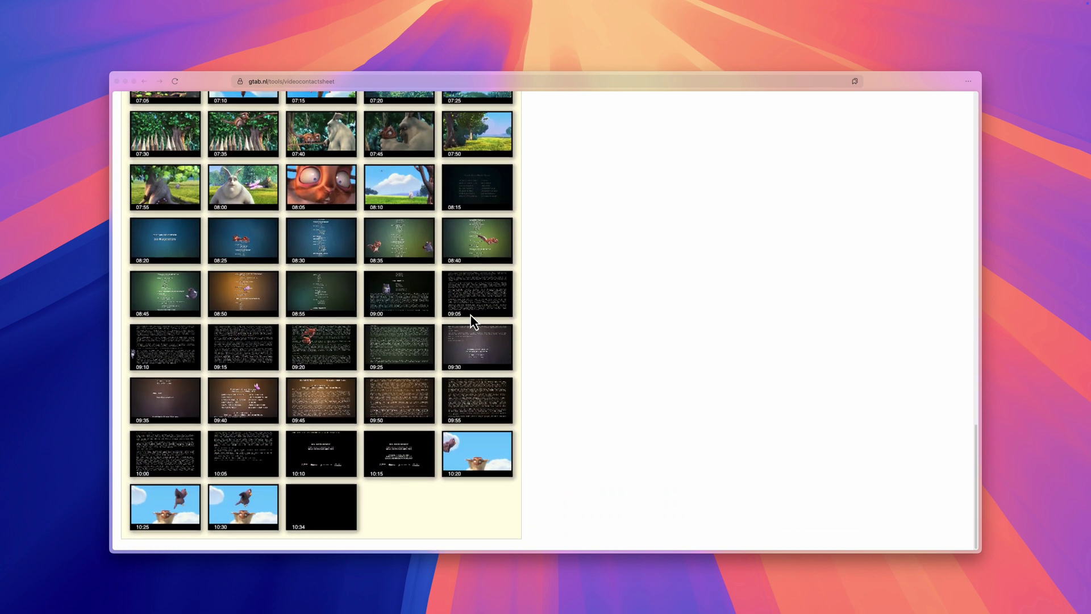
scroll(471, 315, "up", 20)
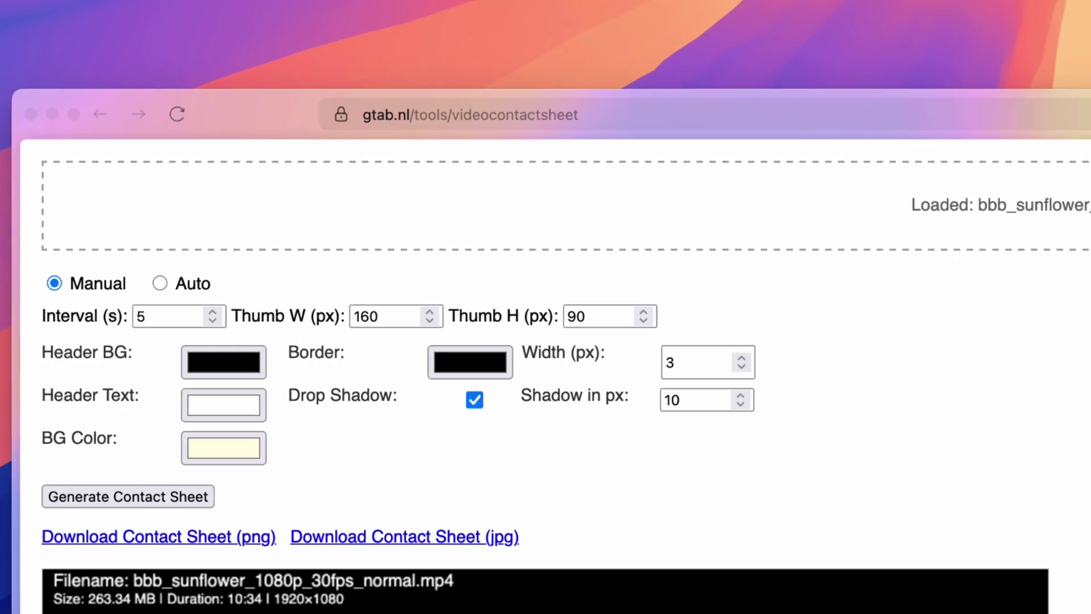
Enter 30 as the interval, then switch back to Auto mode keeping the 1920×1080 sheet size.
double_click(141, 317)
type("30")
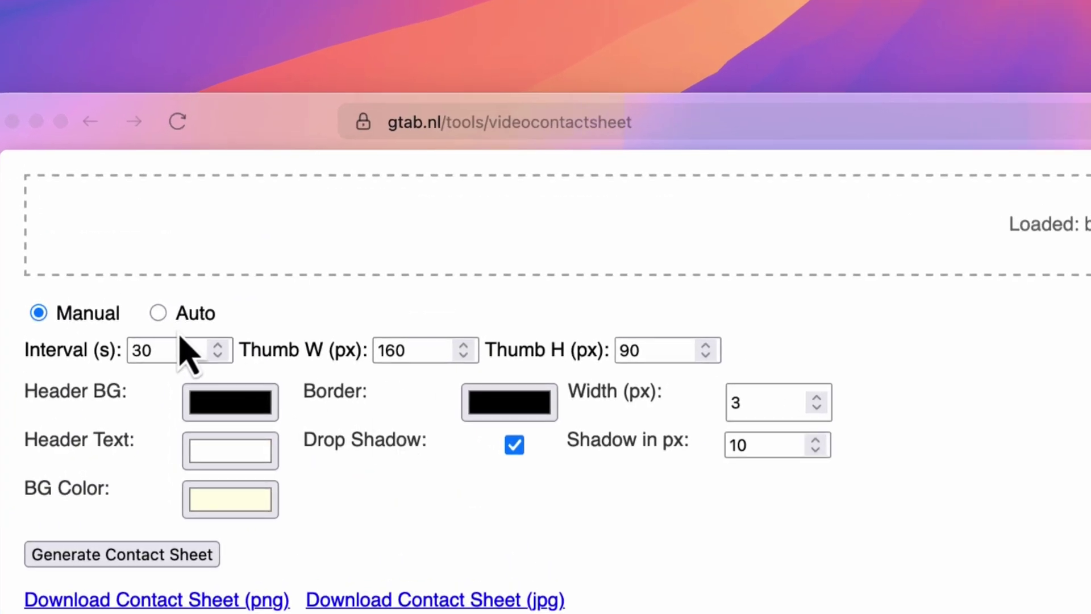
left_click(159, 313)
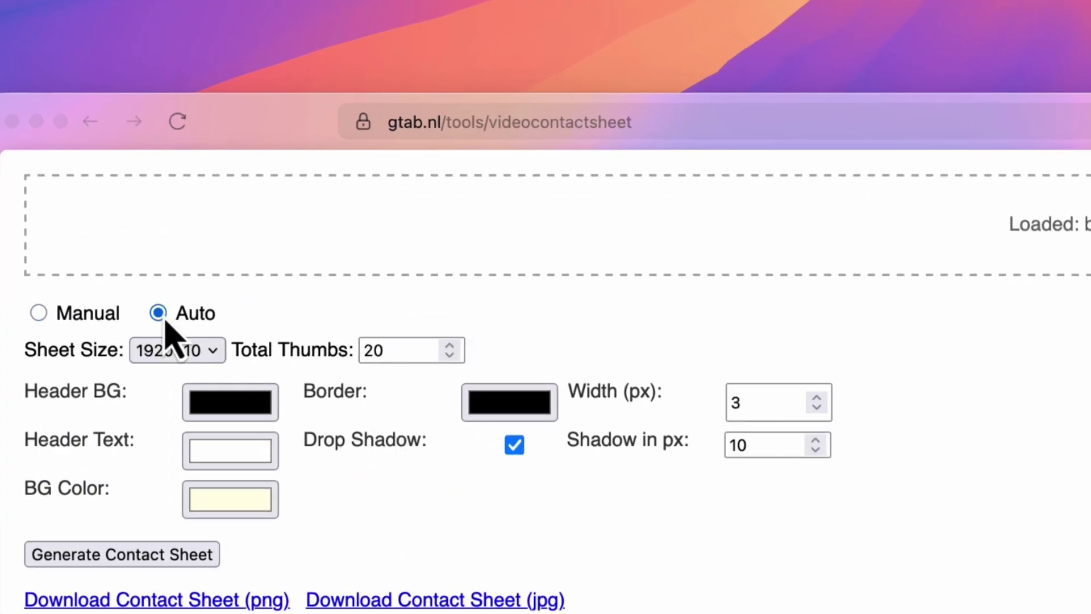
left_click(210, 359)
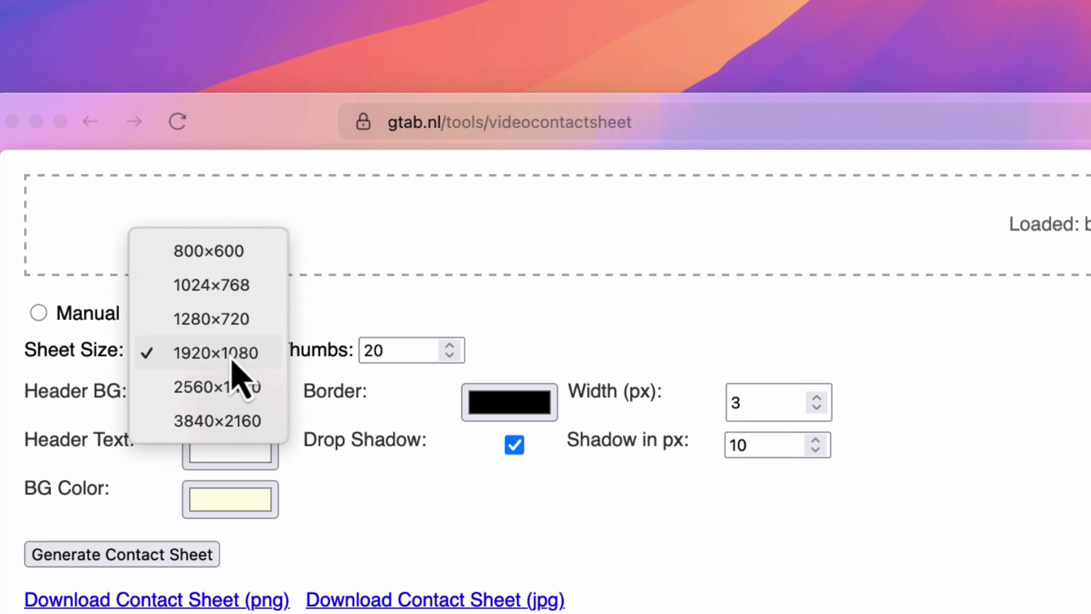
left_click(231, 360)
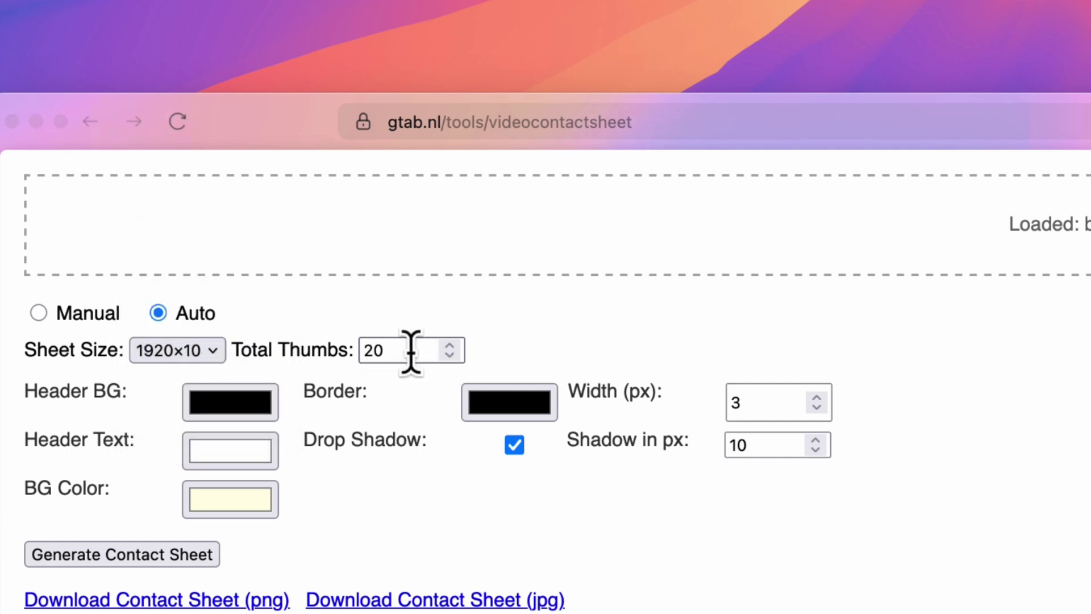
Set Total Thumbs to 35 and regenerate the sheet, covering 00:01 to 10:32.
left_click_drag(410, 351, 309, 351)
type("35")
left_click(149, 565)
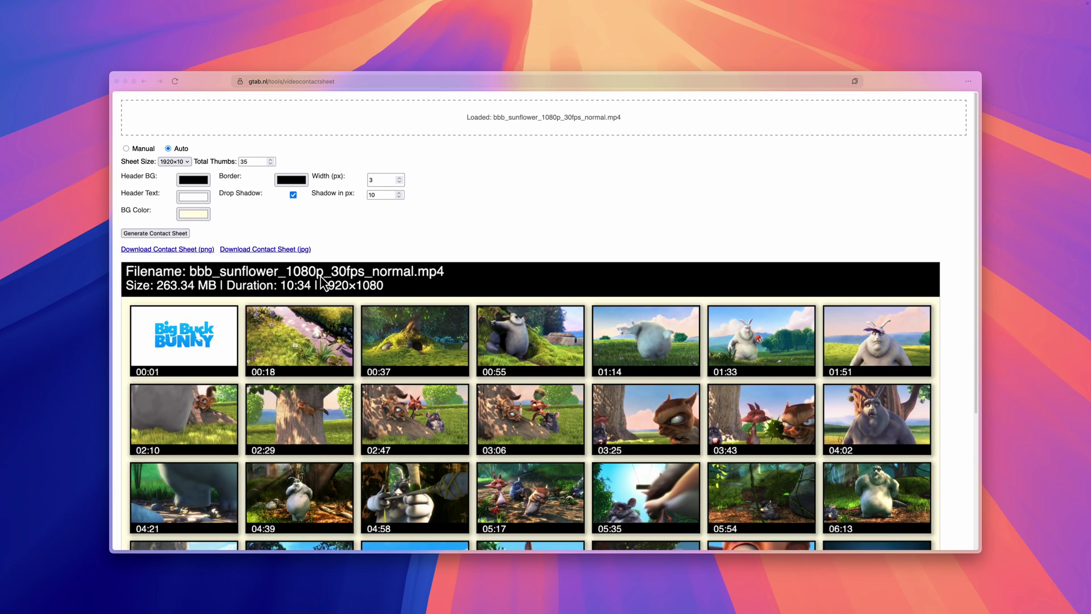
scroll(324, 282, "down", 5)
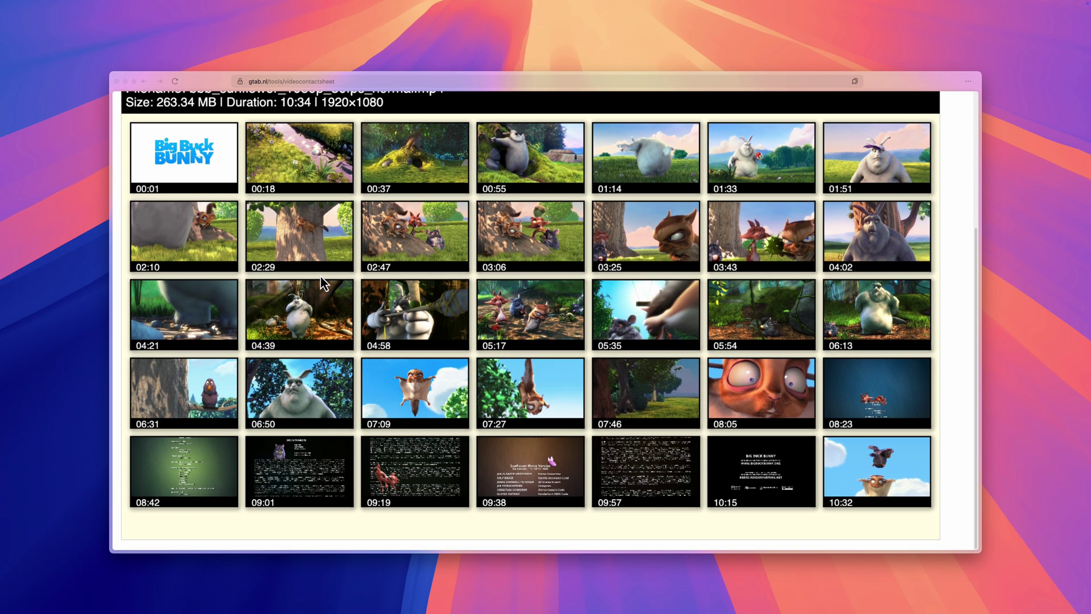
scroll(324, 283, "up", 4)
Make the header background red and reset Total Thumbs to 20.
left_click(196, 185)
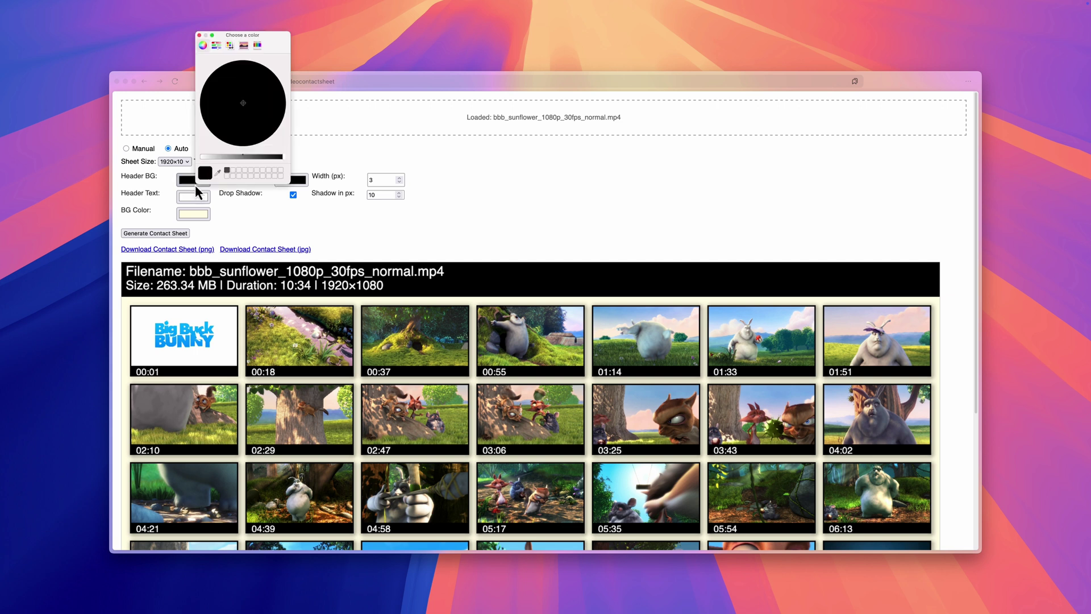
left_click(217, 45)
left_click(229, 46)
left_click(226, 162)
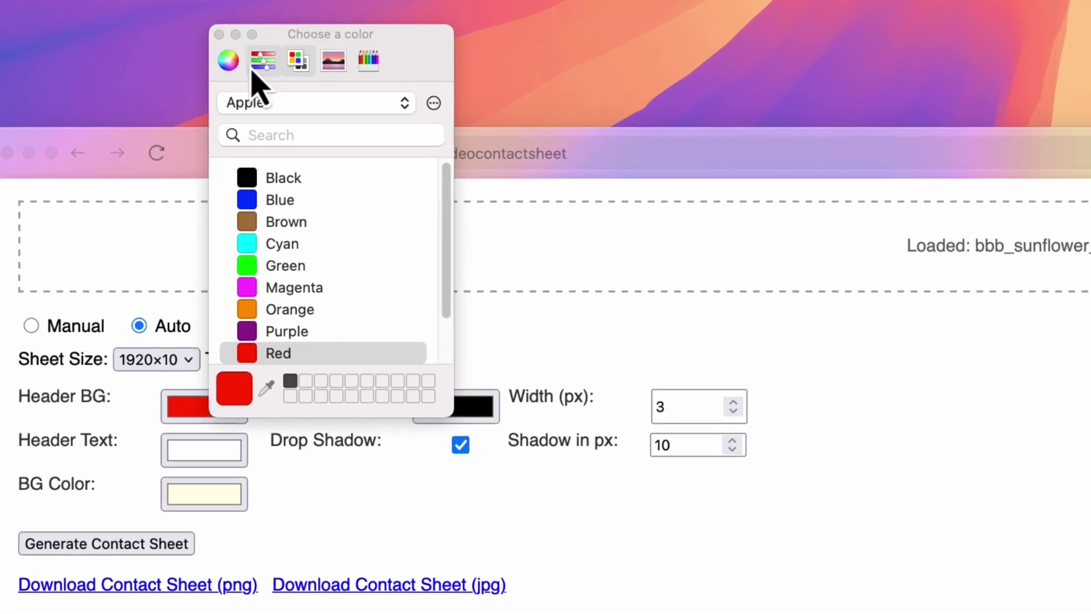
left_click(218, 34)
double_click(312, 350)
type("20")
Set the header text to yellow and the sheet background to dark grey, then regenerate.
left_click(241, 449)
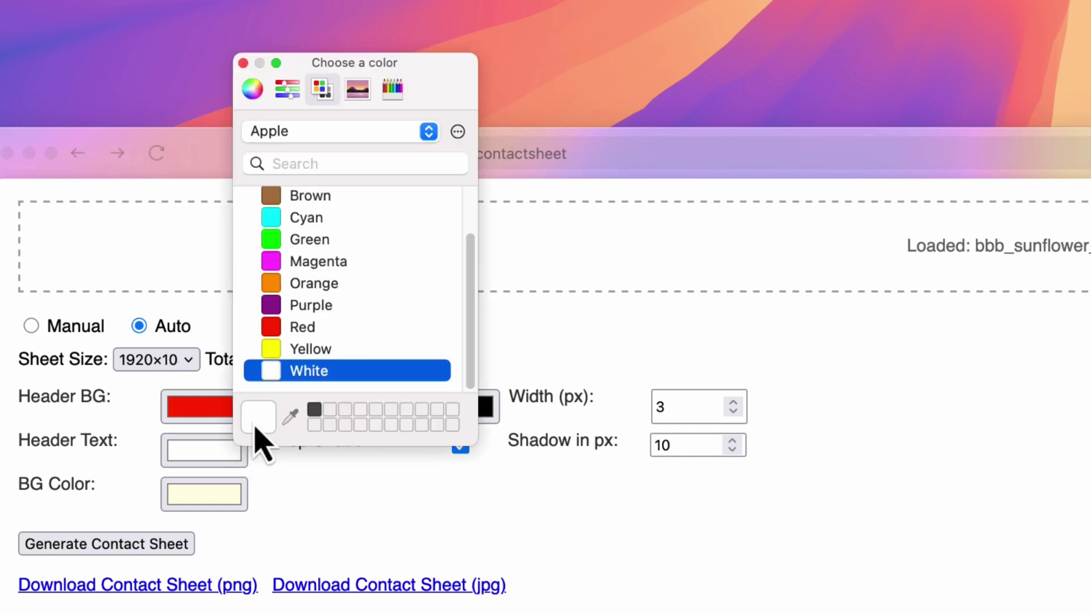
left_click(304, 347)
left_click(244, 65)
left_click(212, 500)
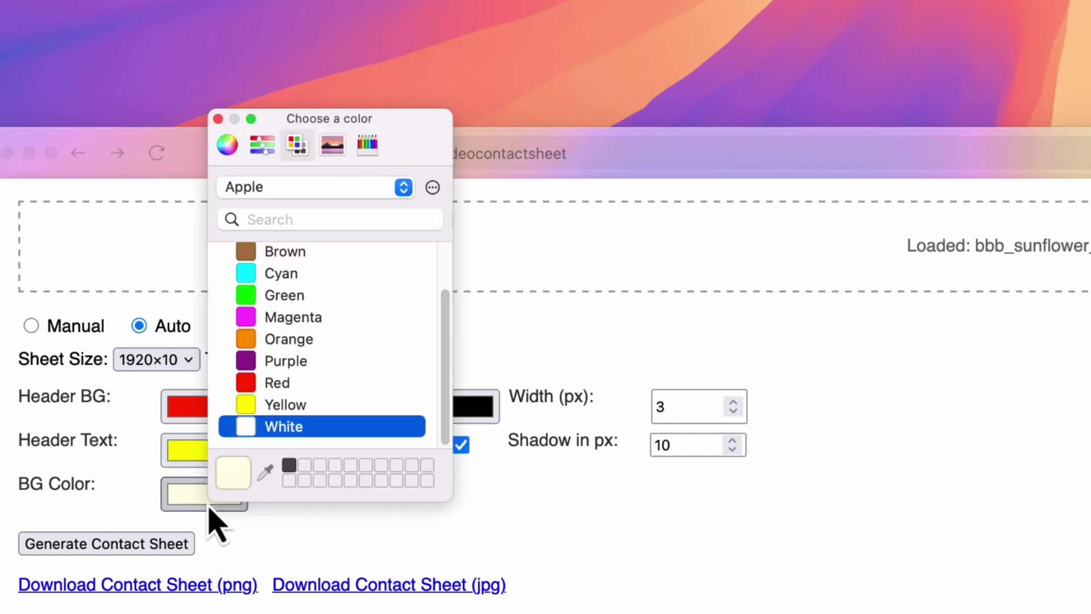
left_click(289, 465)
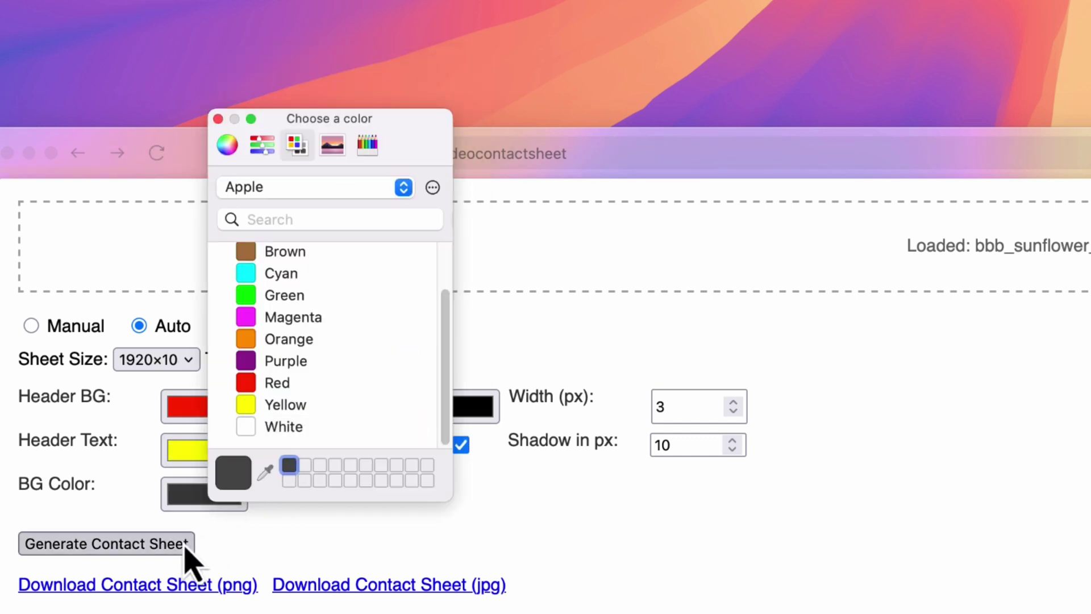
left_click(218, 118)
left_click(159, 546)
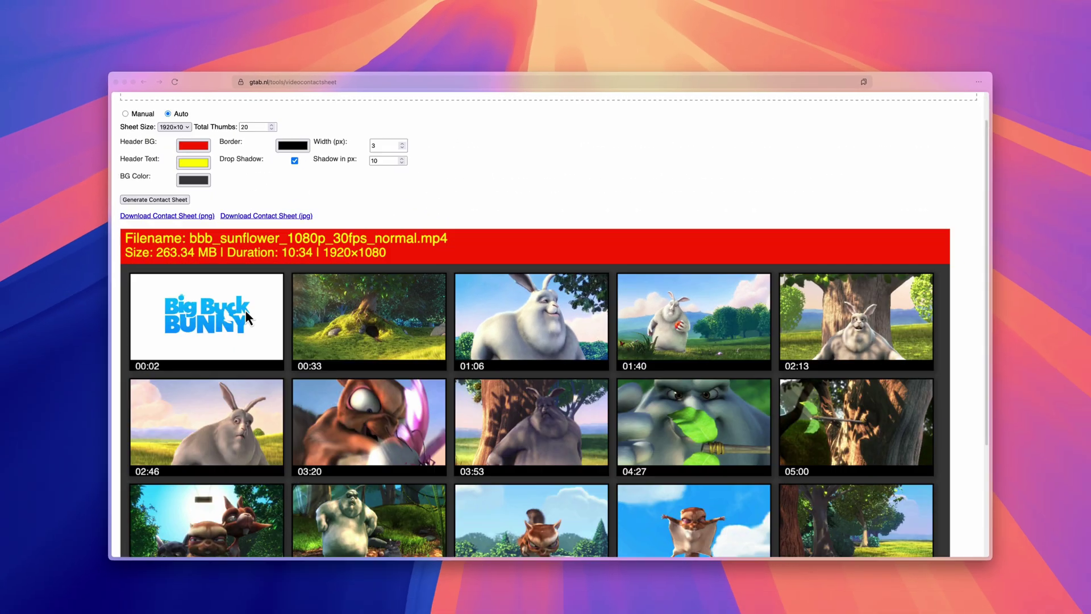
Set the thumbnail border colour to orange.
scroll(244, 309, "down", 3)
scroll(244, 310, "up", 3)
left_click(301, 180)
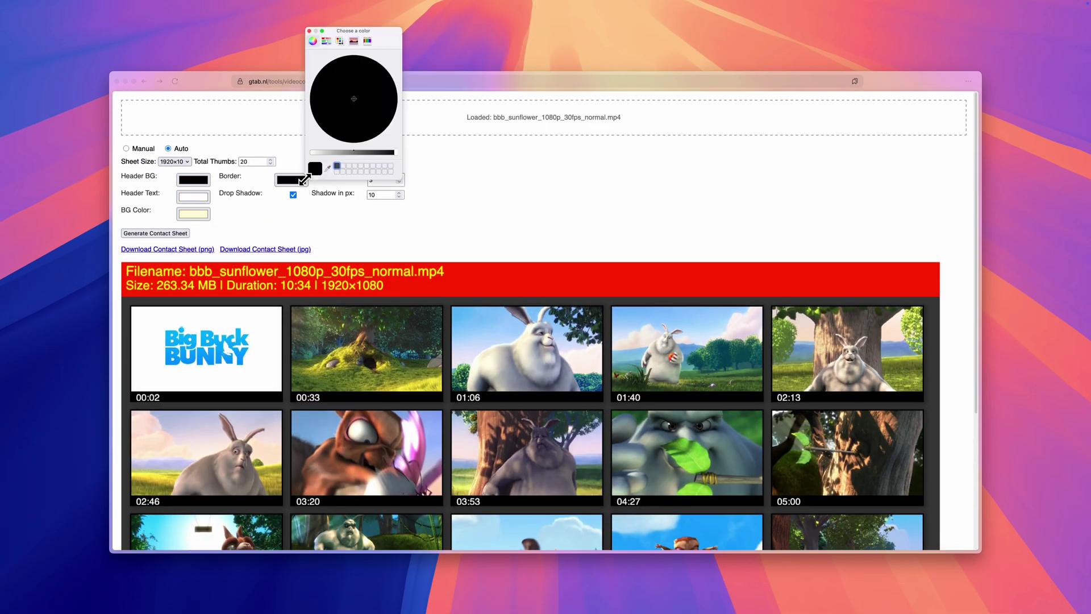
left_click(340, 42)
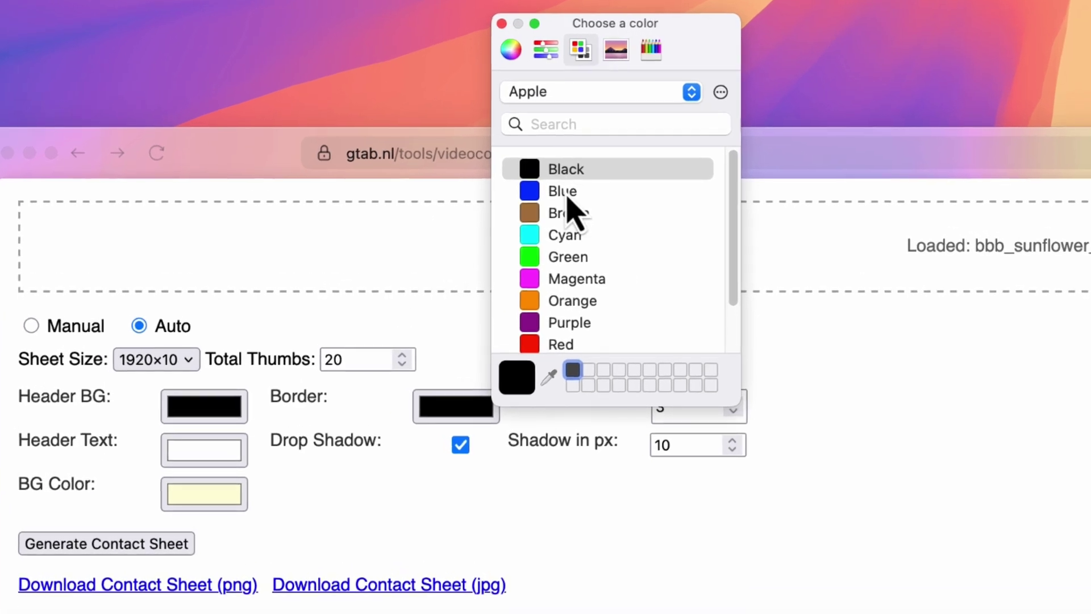
left_click(337, 139)
left_click(502, 23)
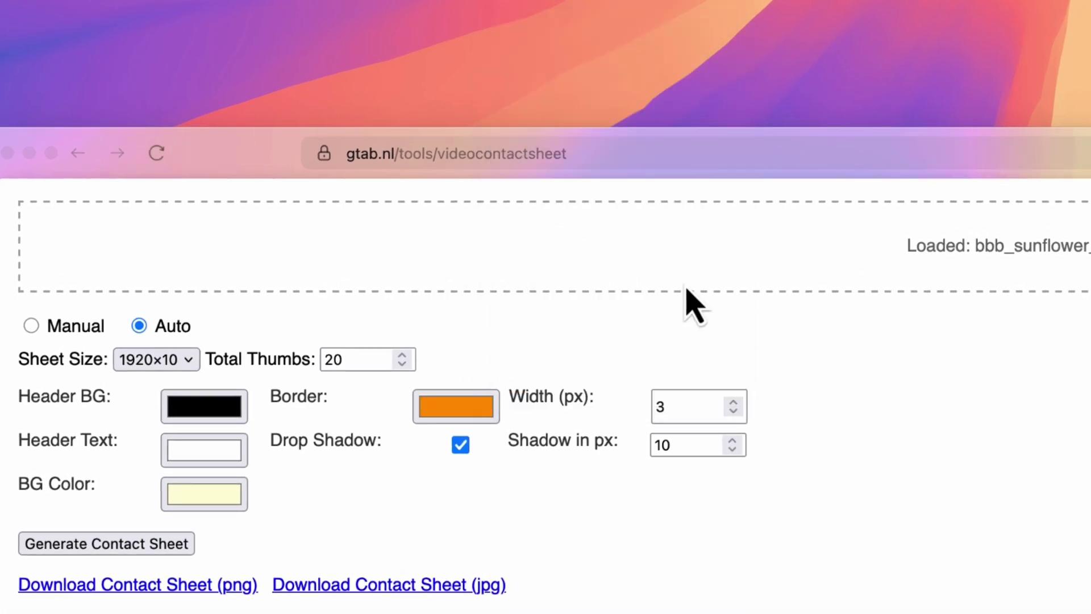
Raise the border width to 5 px, keep Drop Shadow on, and regenerate the sheet.
left_click(733, 401)
left_click(733, 402)
left_click(465, 449)
left_click(461, 446)
left_click(161, 551)
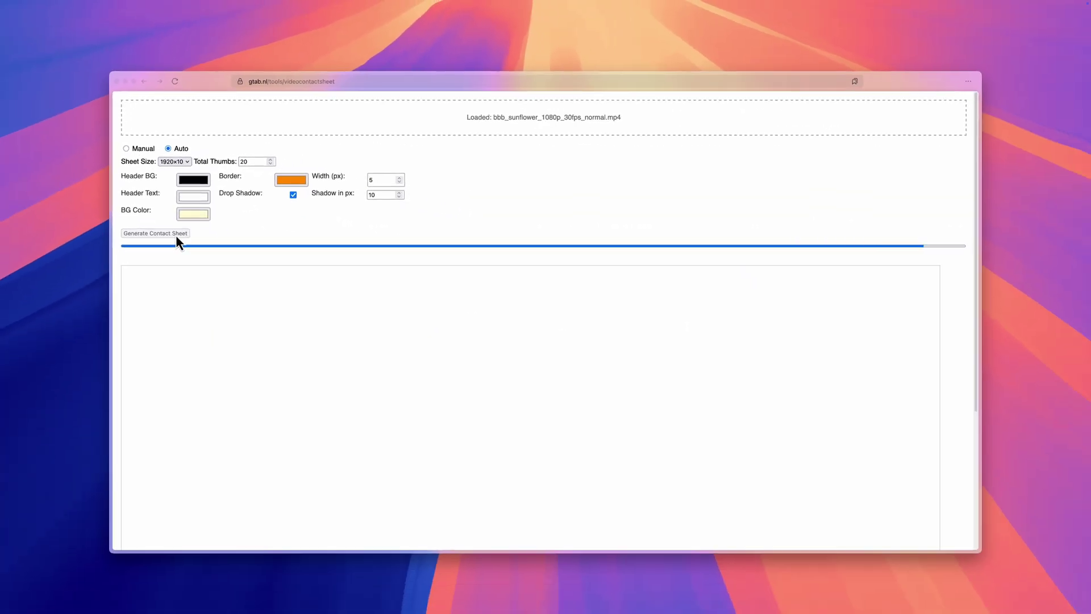
Switch the thumbnail border colour to black and regenerate the Big Buck Bunny sheet.
scroll(220, 233, "down", 1)
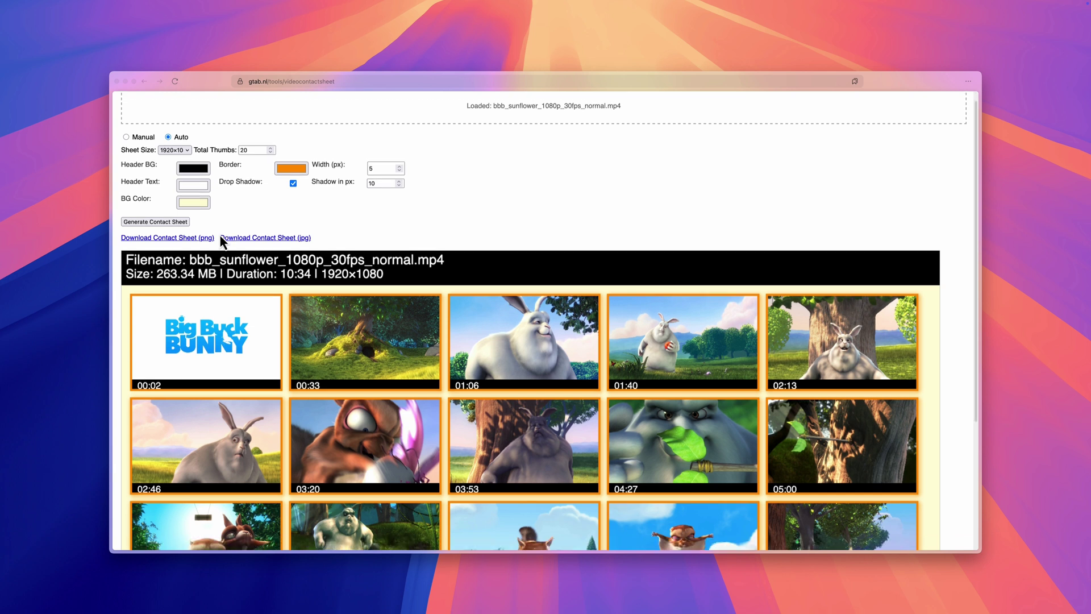
left_click(290, 156)
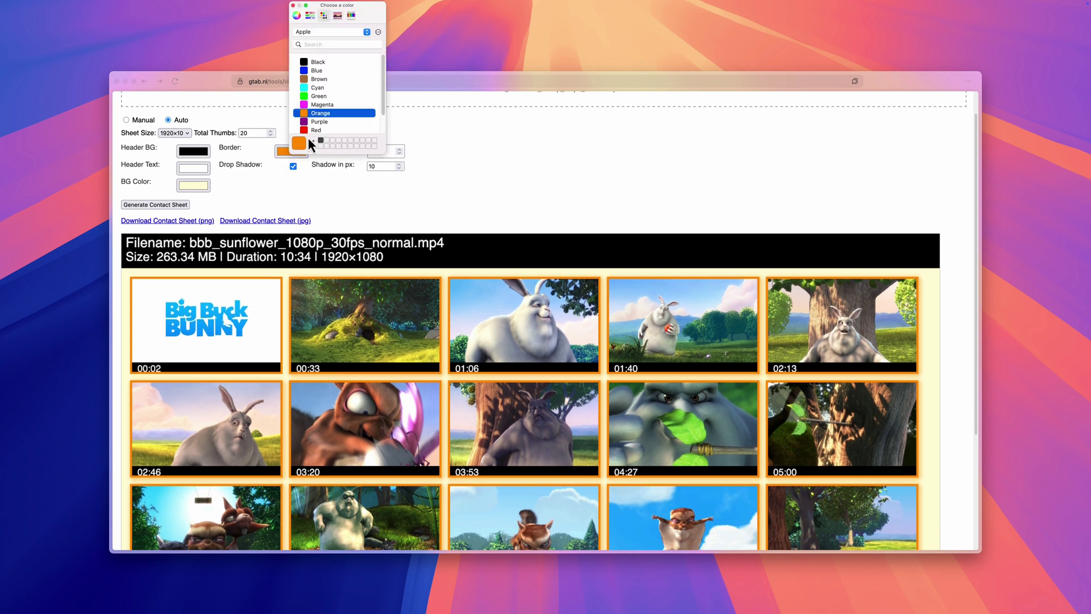
left_click(318, 62)
left_click(309, 196)
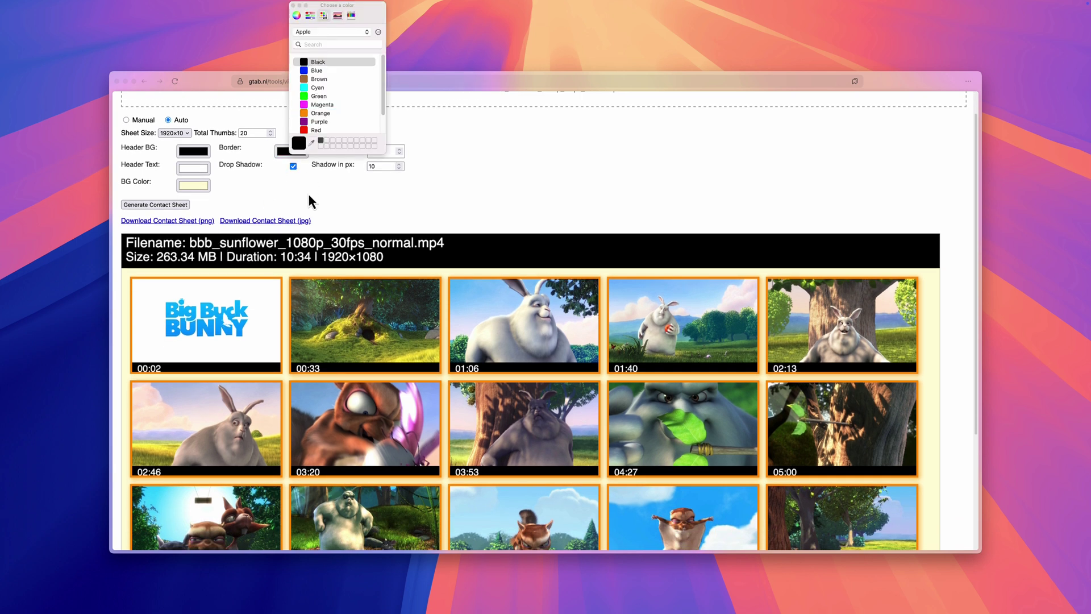
left_click(182, 205)
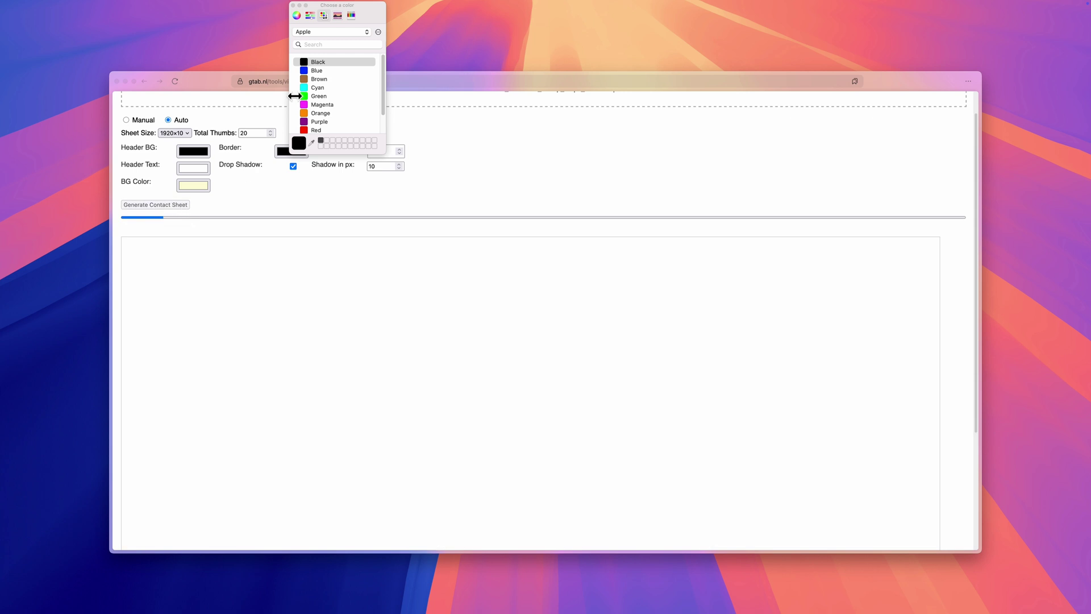
left_click(294, 6)
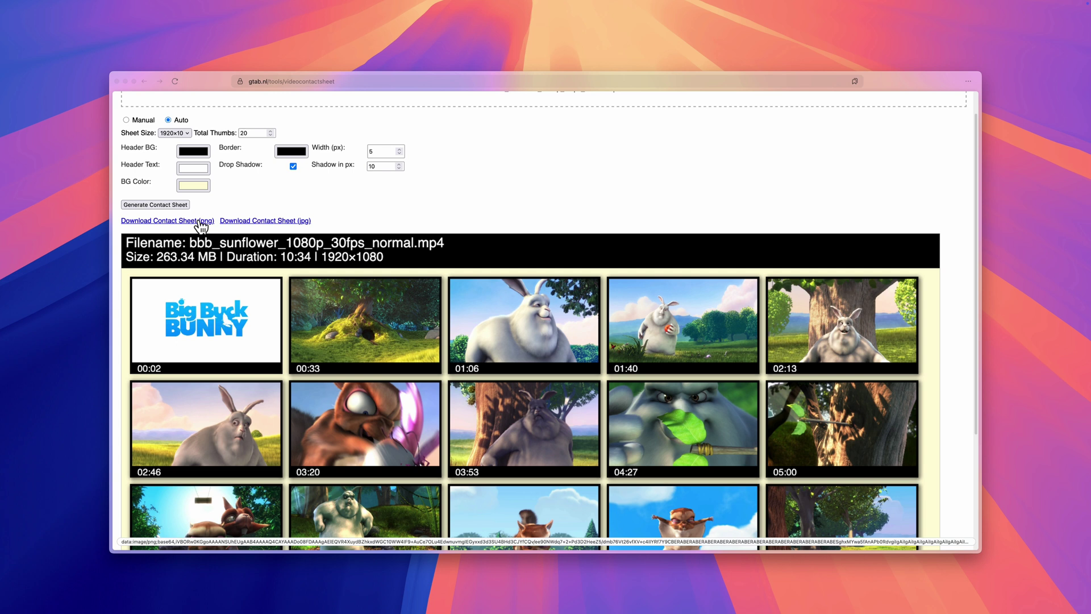
left_click(201, 226)
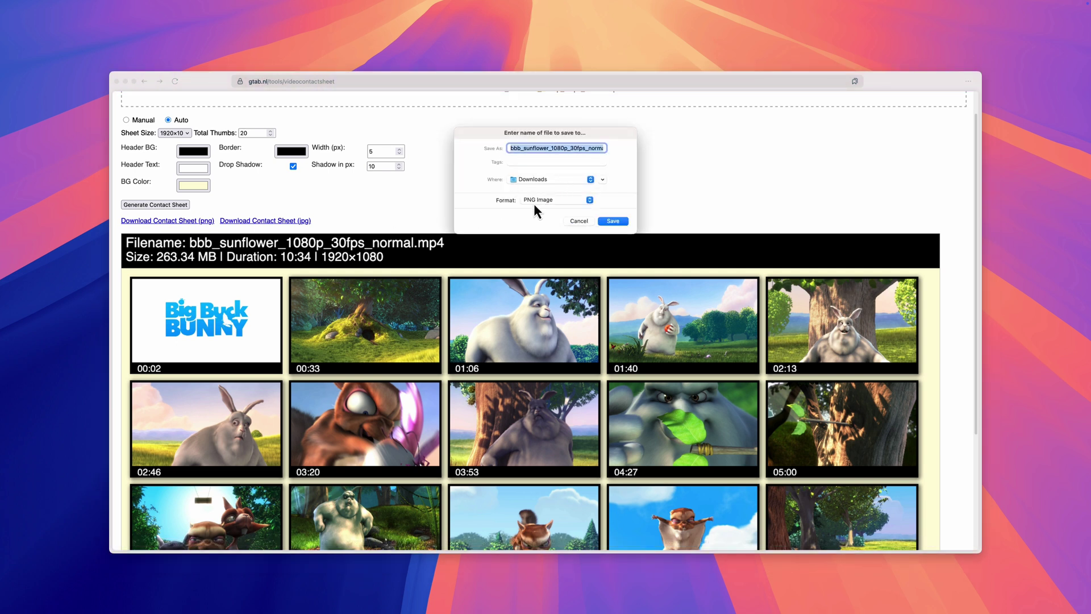
left_click(577, 221)
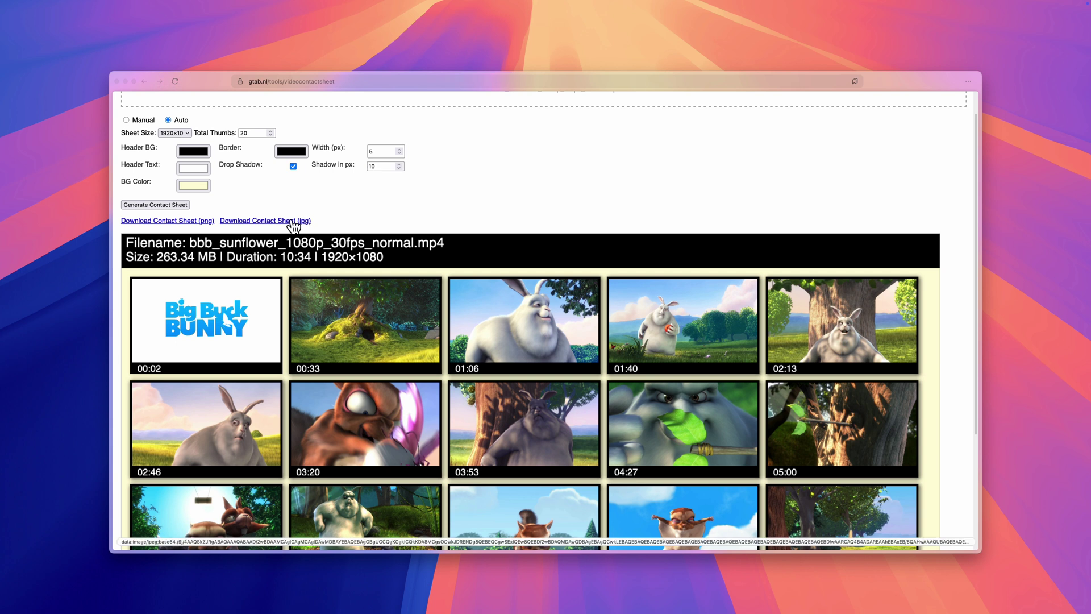
left_click(294, 224)
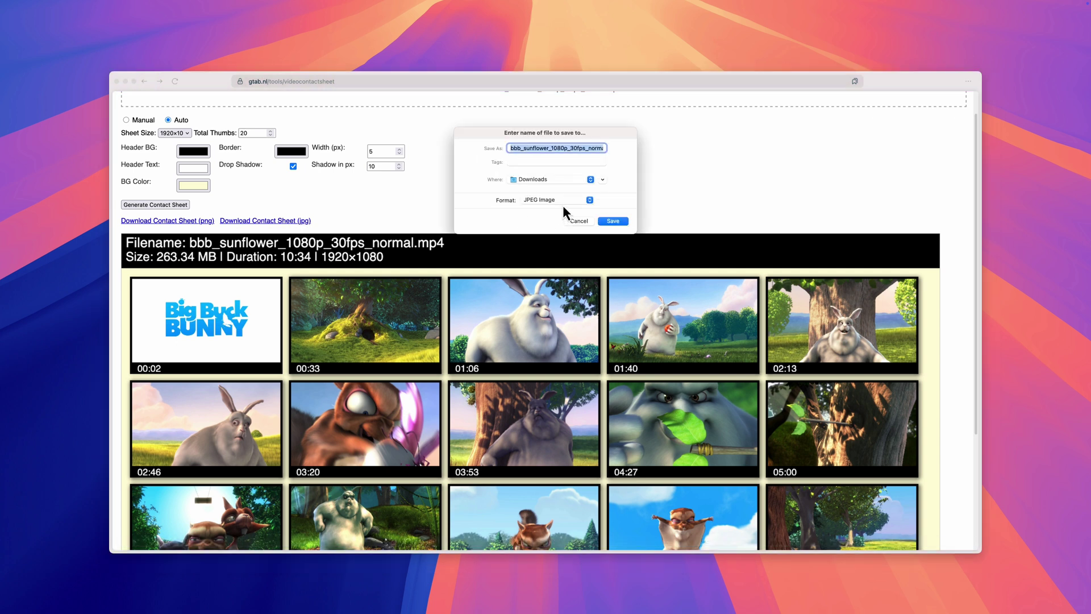
left_click(578, 220)
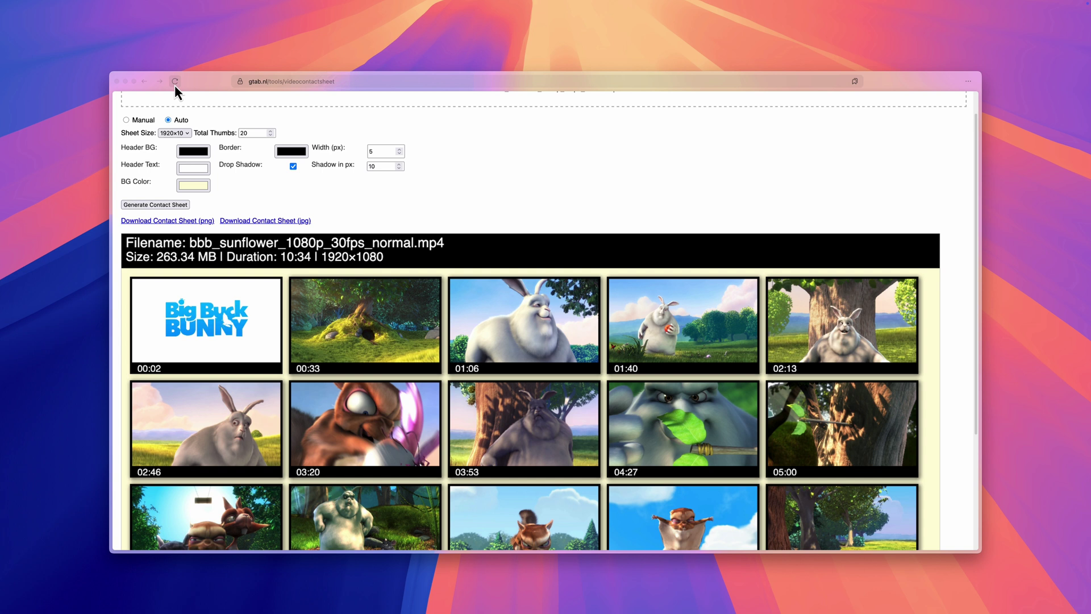
Reload the page to clear the previous video and return to an empty drop area.
left_click(175, 81)
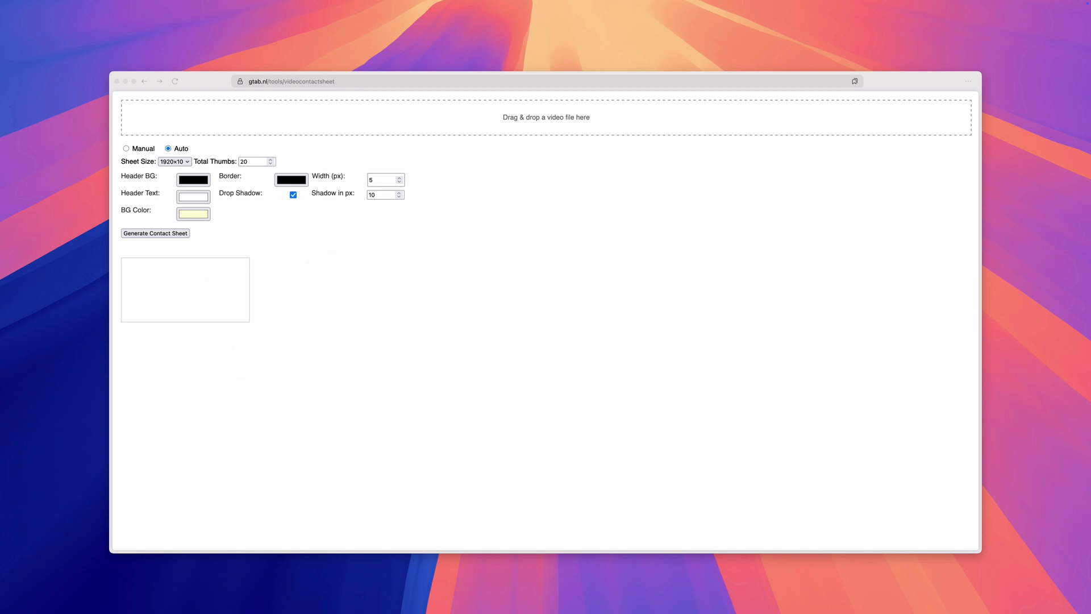
Load charpanel2.mp4, choose the 800x600 sheet size and enter a new thumbnail count.
left_click_drag(243, 90, 374, 115)
left_click(174, 161)
left_click(220, 154)
key("Tab")
type("9")
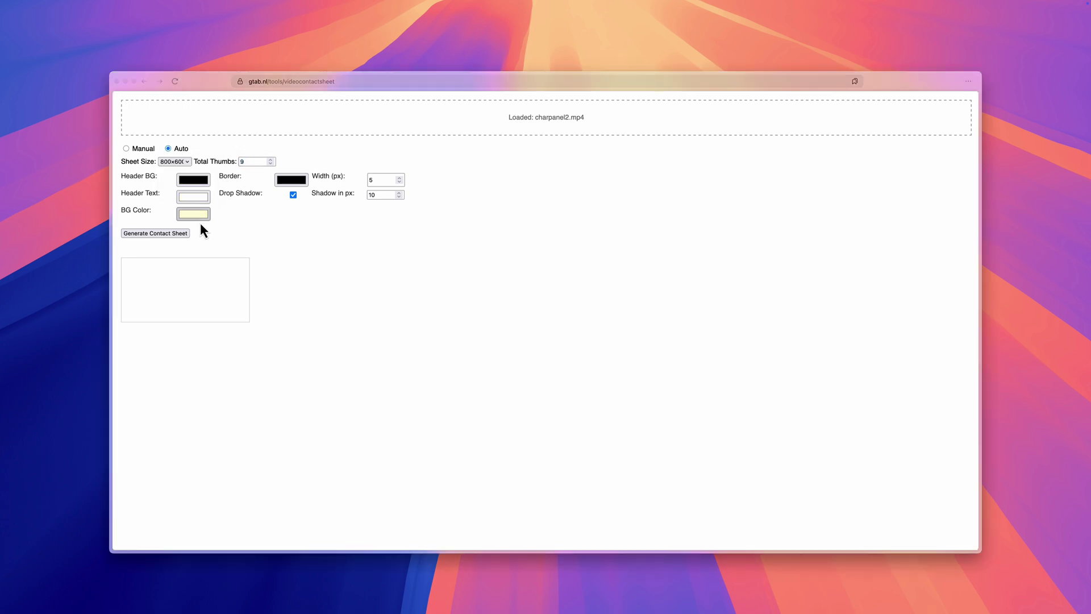
Generate the 12-thumbnail contact sheet of charpanel2.mp4 and look it over.
left_click(183, 232)
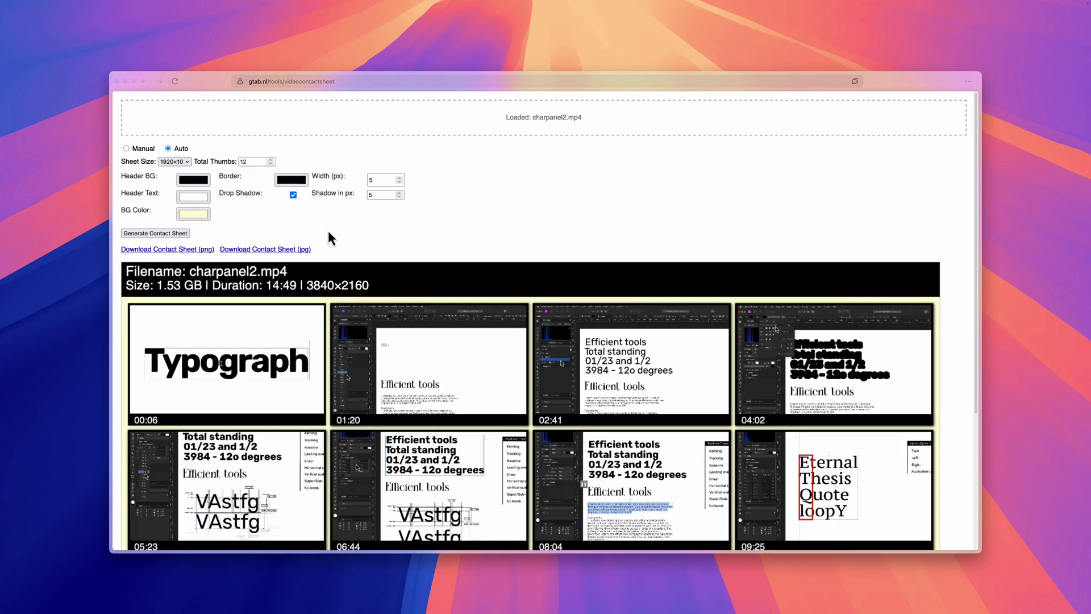
scroll(336, 255, "down", 5)
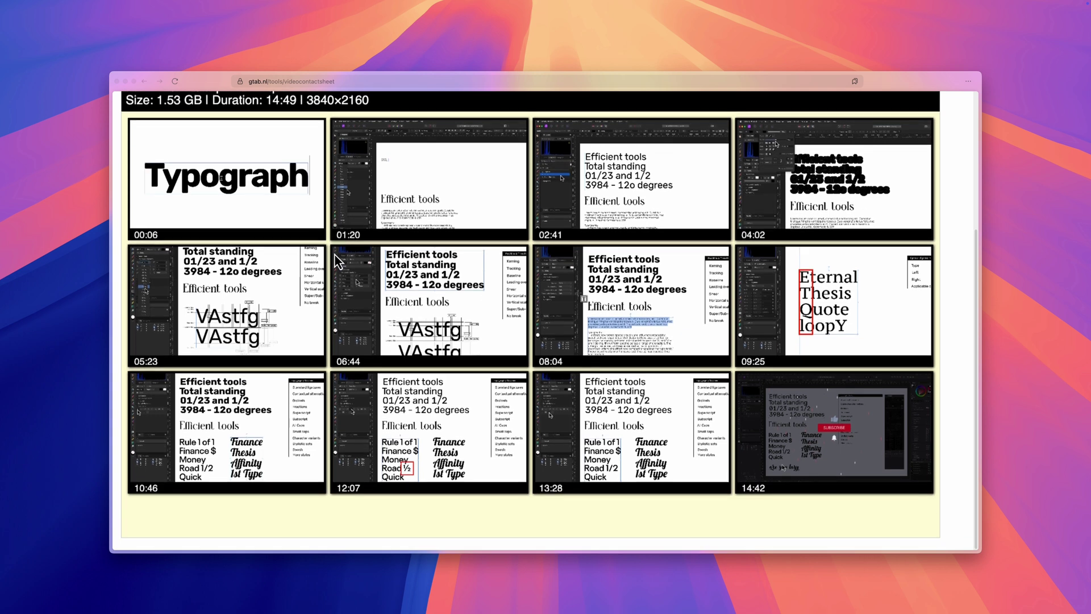
scroll(335, 261, "up", 5)
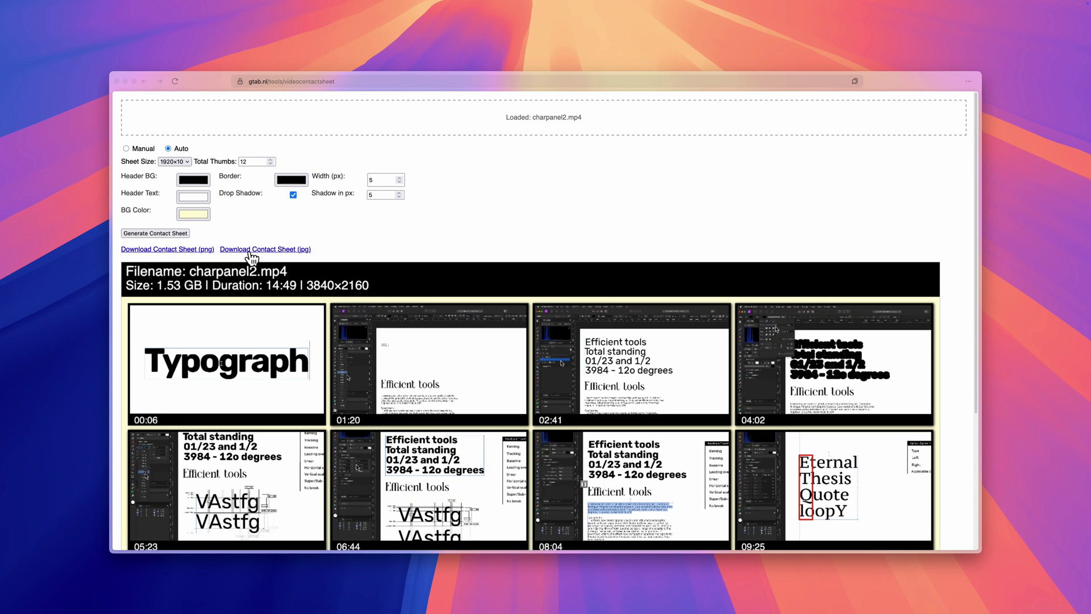
left_click(251, 251)
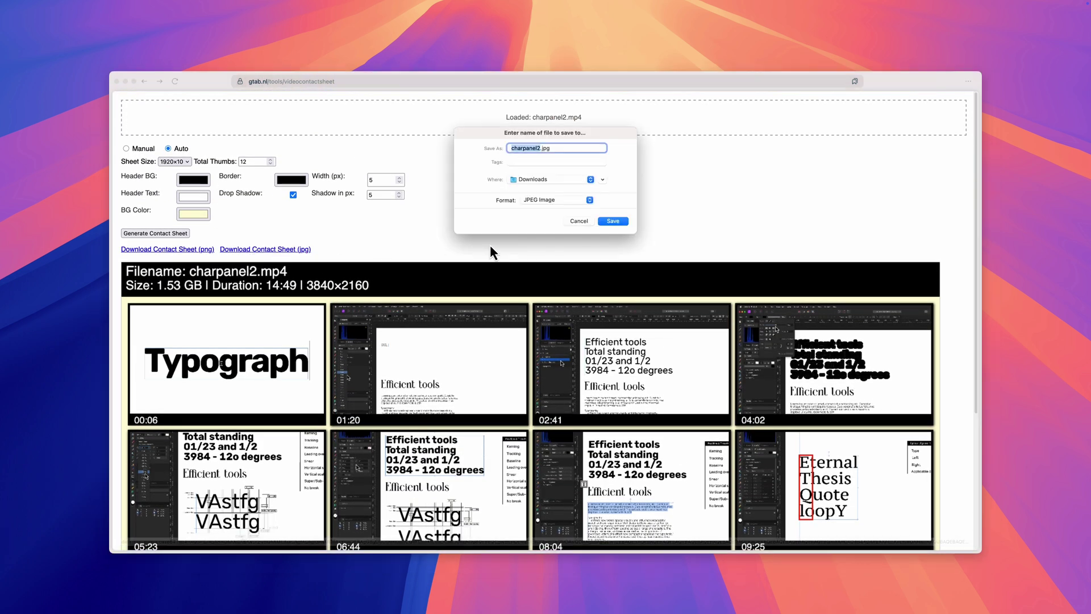
left_click(581, 223)
scroll(475, 266, "down", 5)
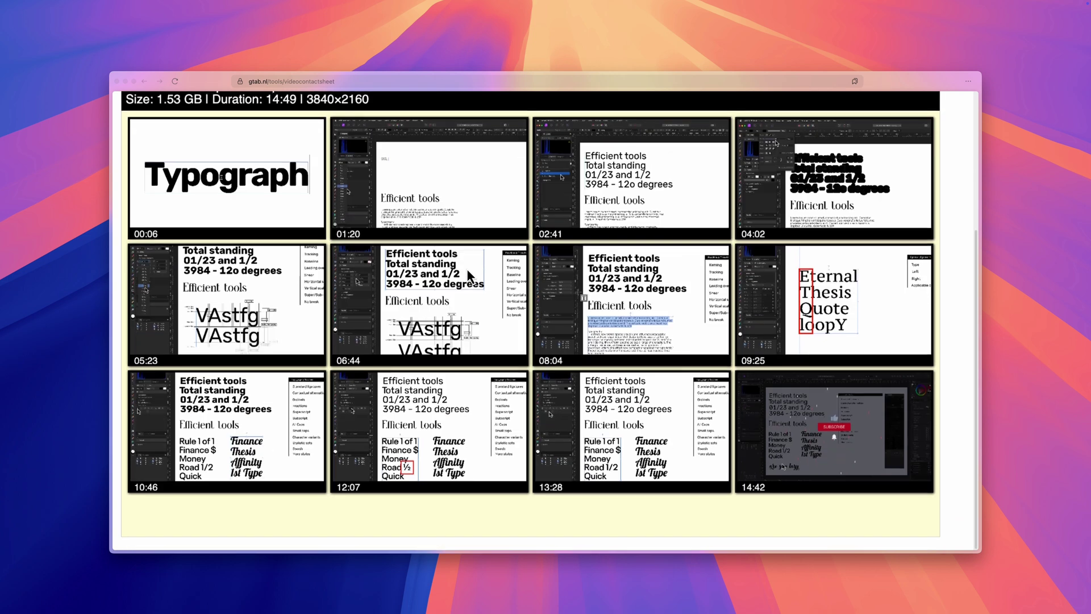